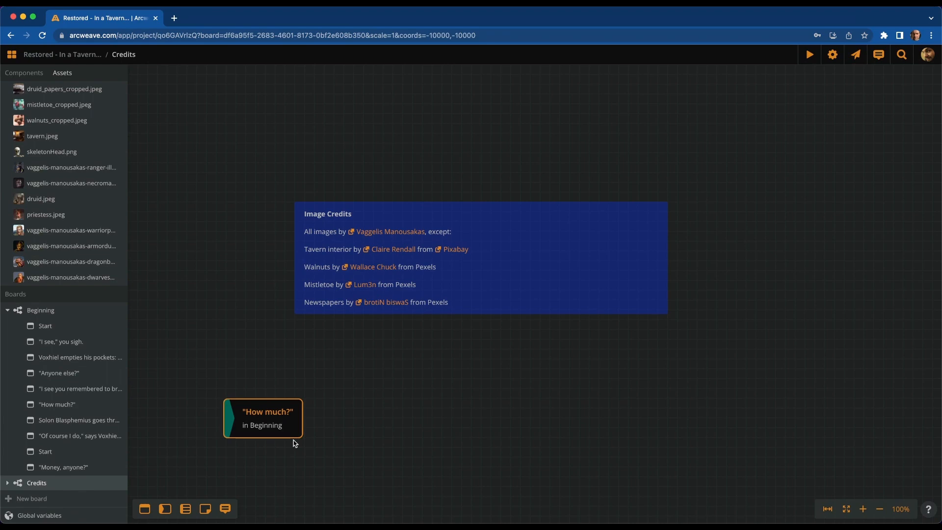
Delete the selected 'How much?' jumper from the Credits board
key(Delete)
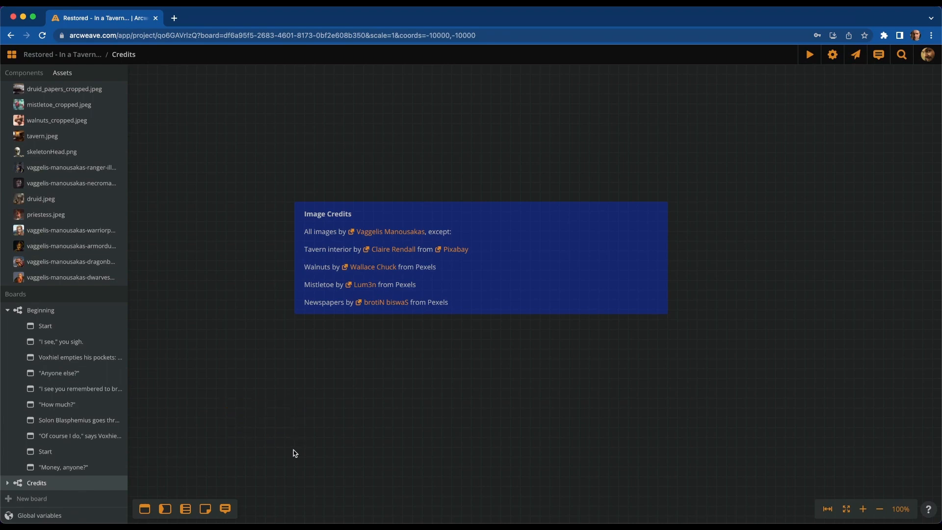
Search the project for 'How' and drop the 'How much?' element onto the Credits board as a jumper
click(902, 55)
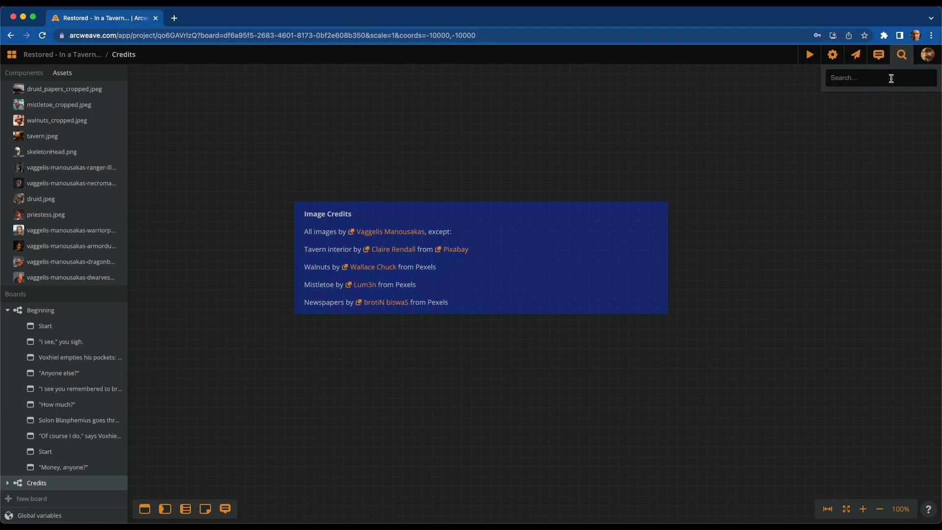
text(l)
text(How)
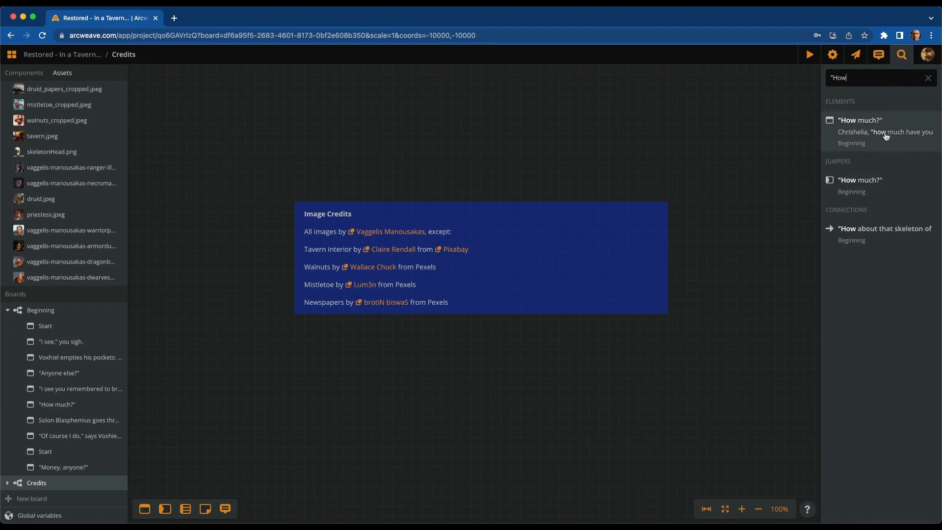
drag(883, 137, 435, 144)
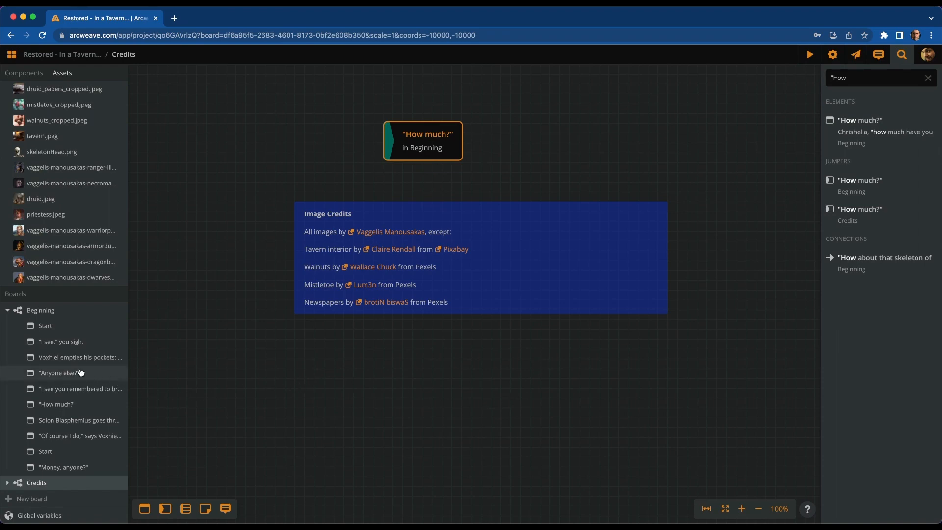
Jump to the 'How much?' element on the Beginning board, then clear and close the search
click(63, 405)
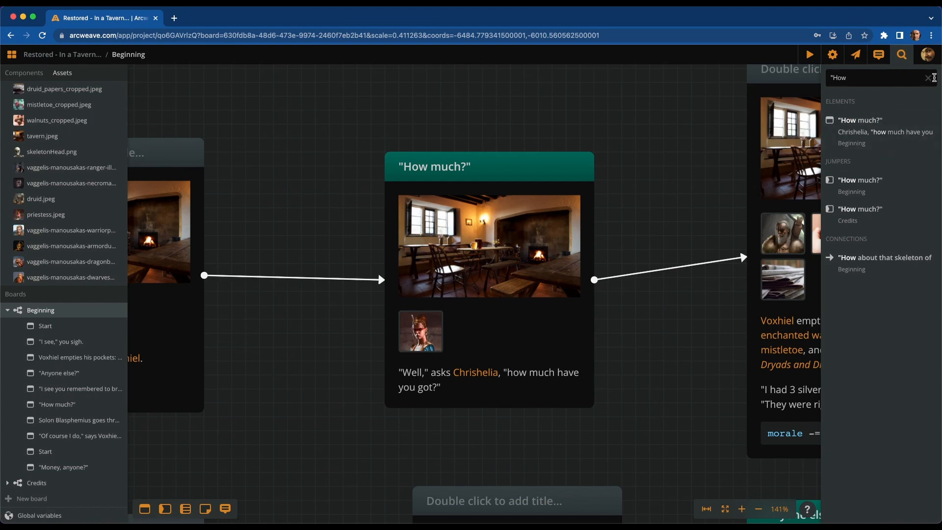
click(928, 78)
click(908, 57)
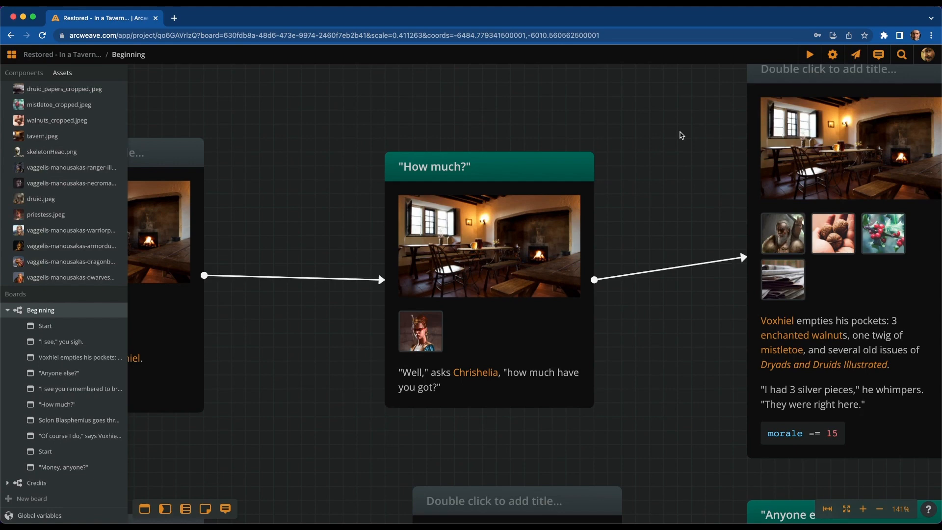
Select the 'How much?' card and return to the Credits board
click(535, 216)
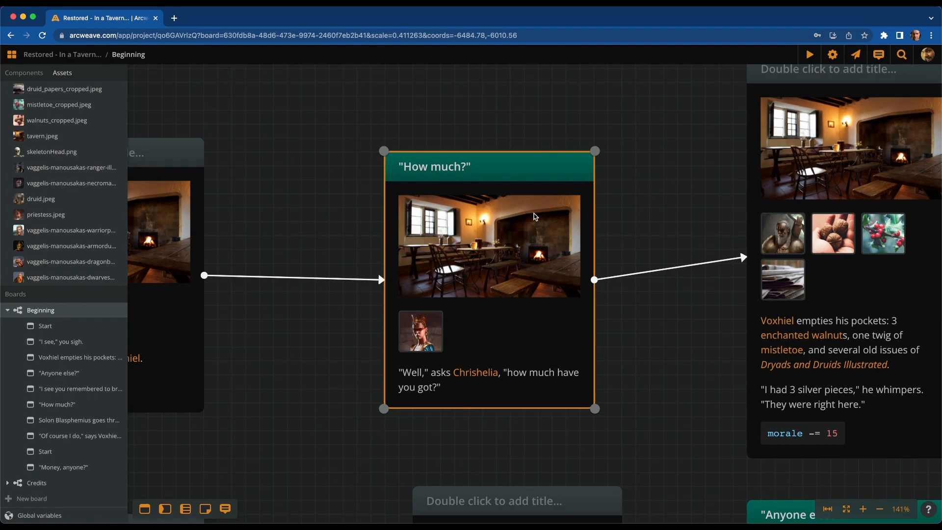
scroll(514, 242, down, 5)
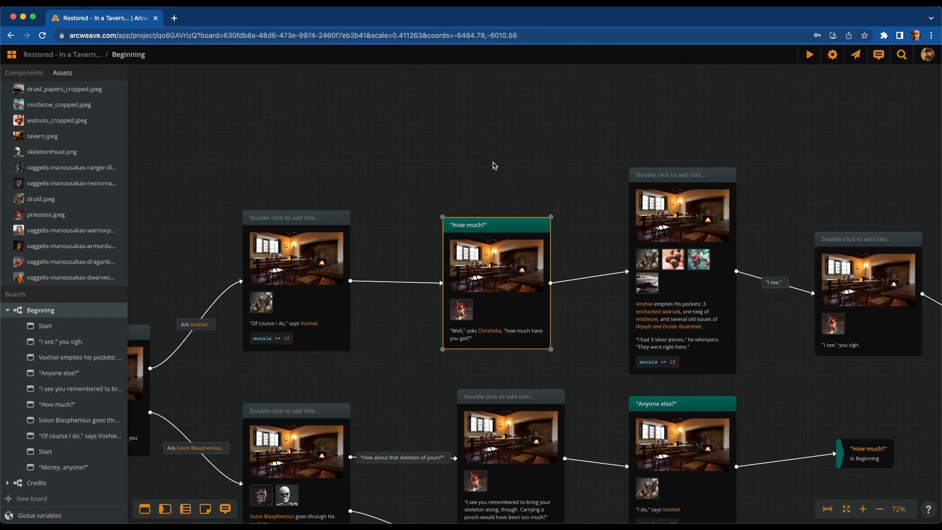
scroll(495, 164, up, 2)
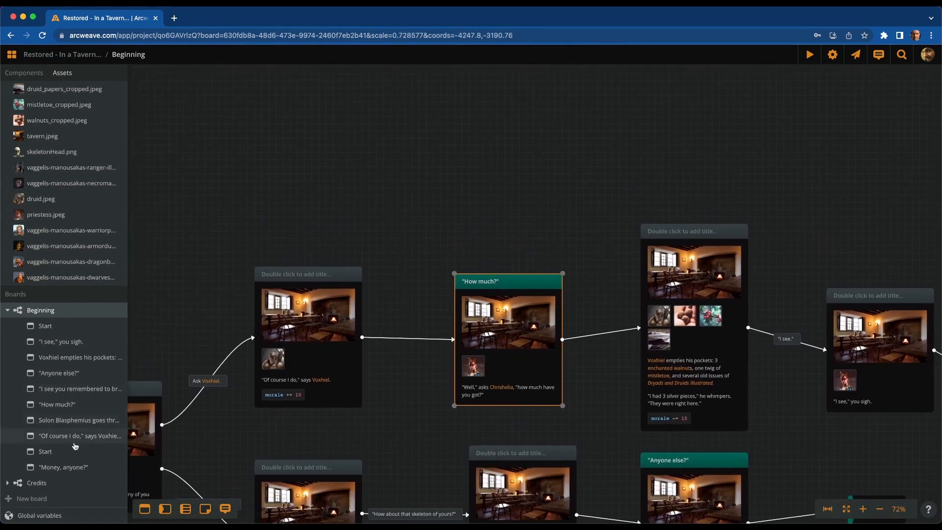
click(47, 483)
scroll(532, 280, up, 6)
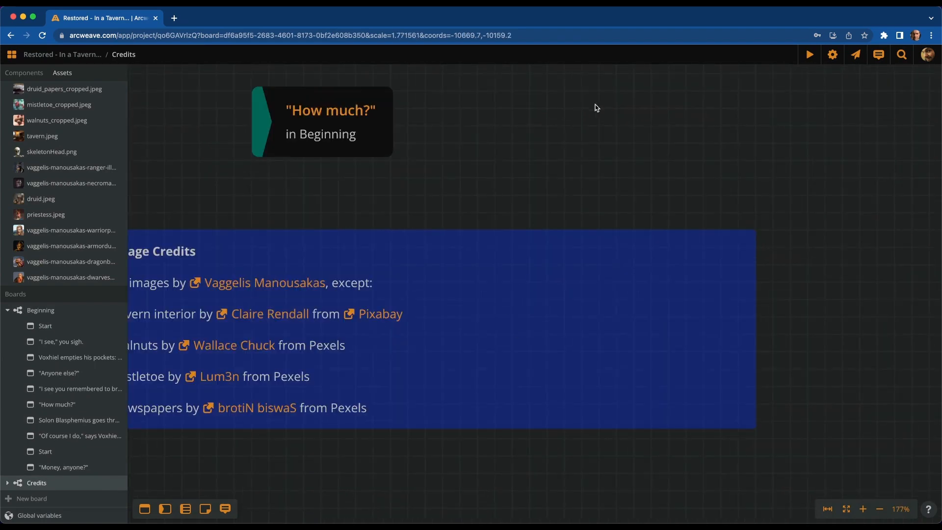
Paste the copied 'How much?' element onto the Credits board as jumpers
right_click(652, 144)
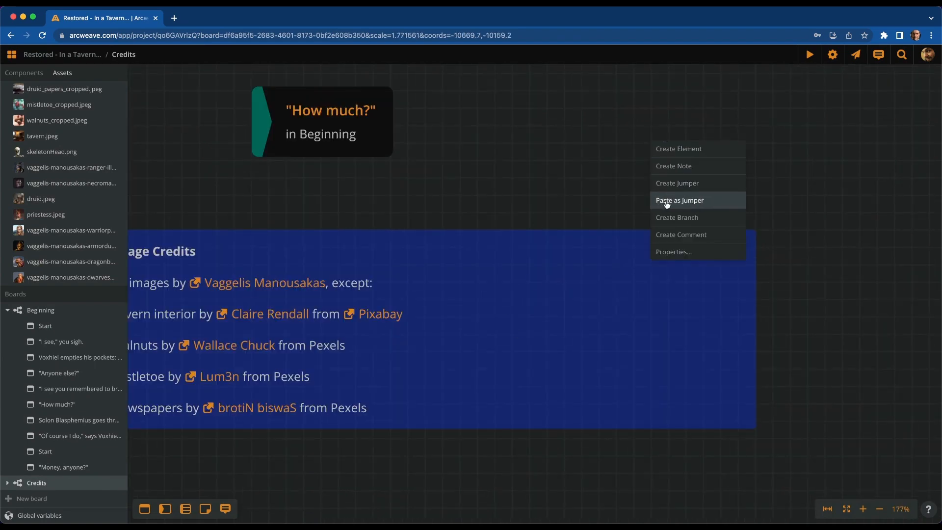
click(702, 202)
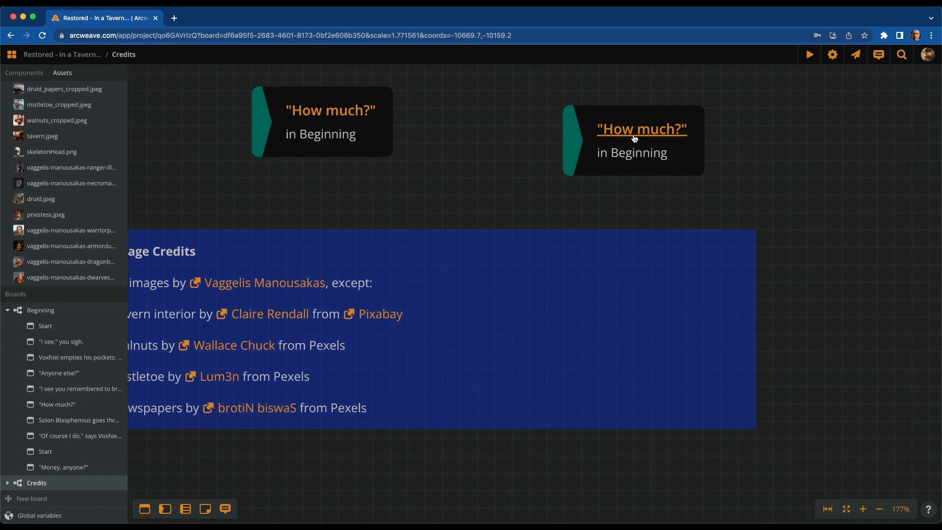
scroll(474, 168, down, 3)
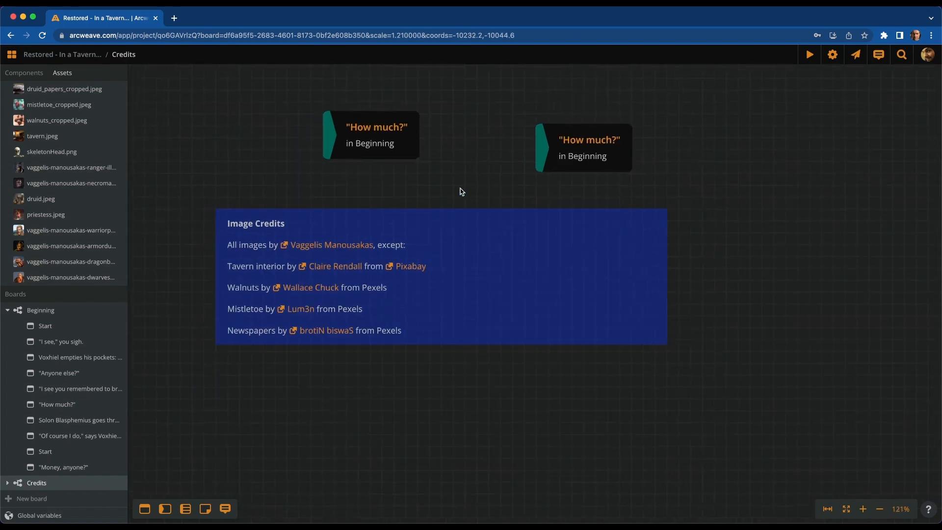
scroll(658, 148, up, 2)
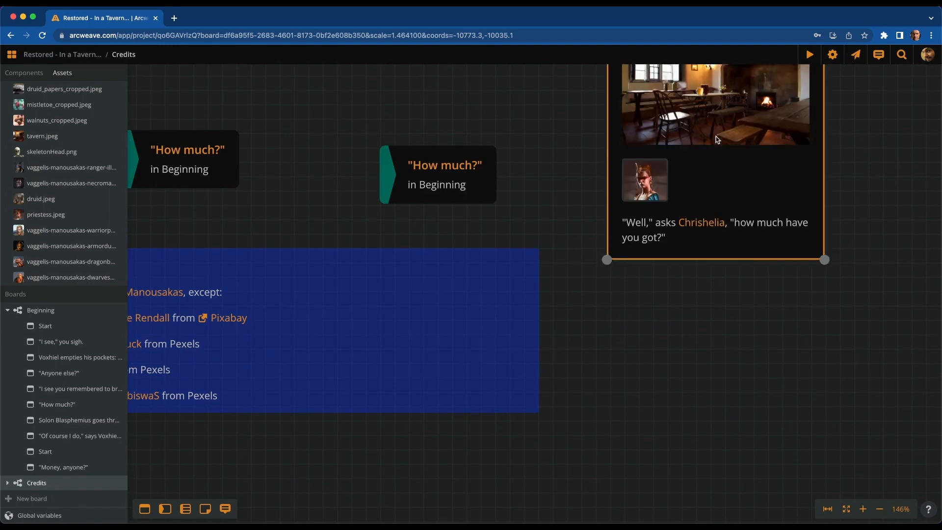
scroll(652, 260, down, 2)
drag(868, 158, 663, 198)
scroll(714, 208, up, 3)
drag(735, 190, 727, 205)
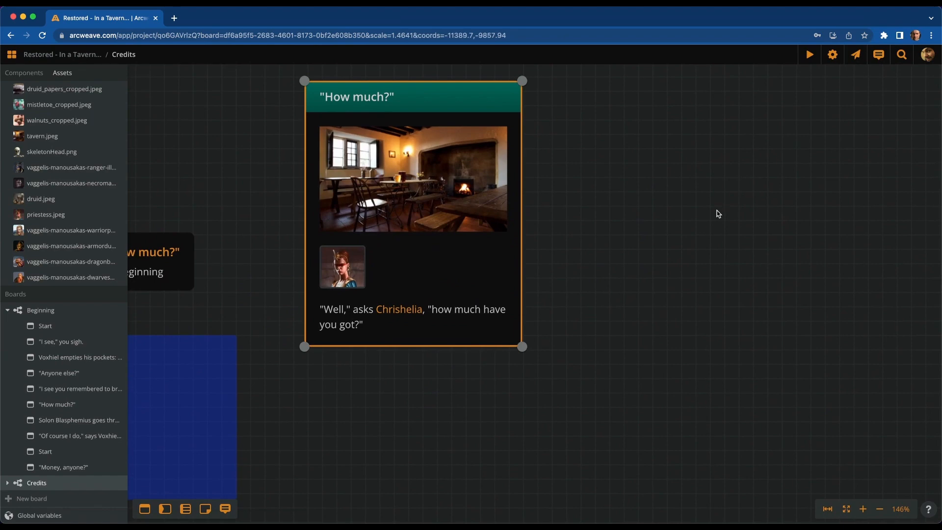
key(super+shift+v)
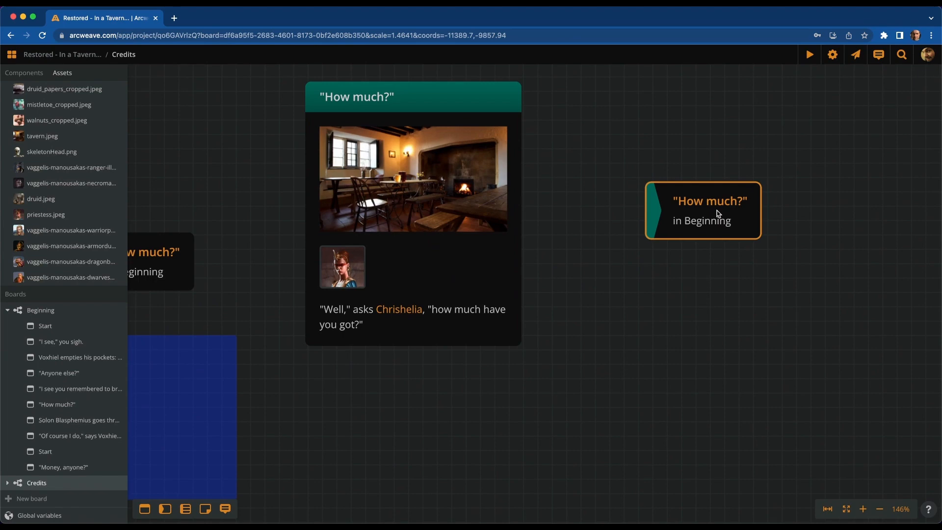
Marquee-select the three 'How much?' jumpers and card, and delete them
scroll(724, 215, down, 5)
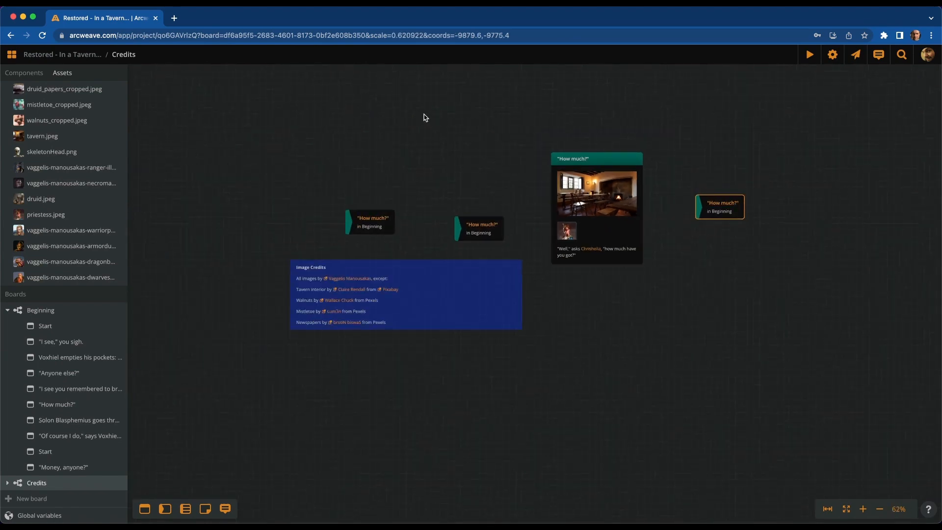
drag(322, 132, 780, 241)
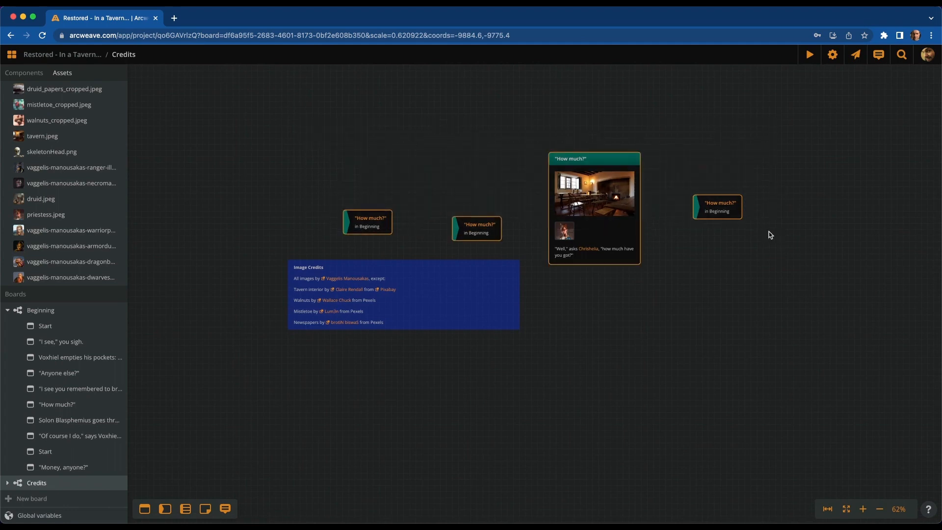
key(BackSpace)
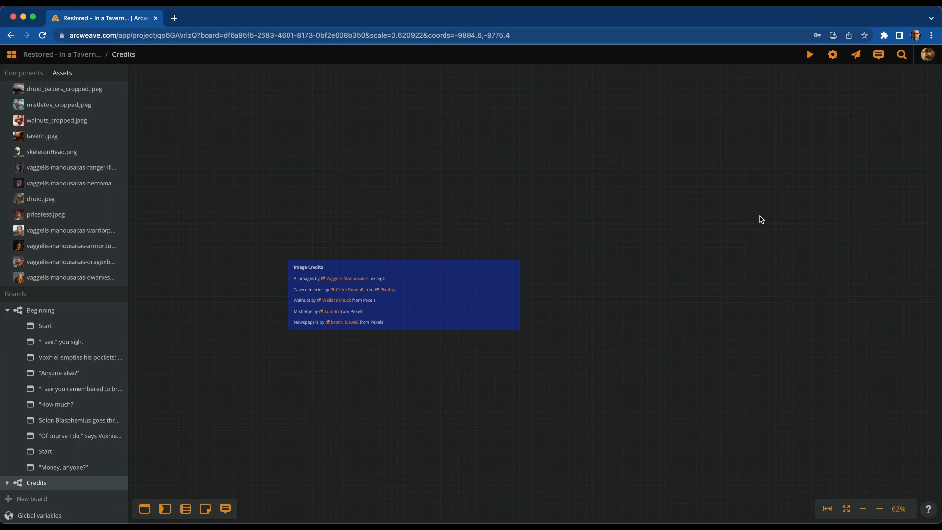
Frame the Beginning board's full story graph and expand NPCs & Monsters under Components
click(46, 309)
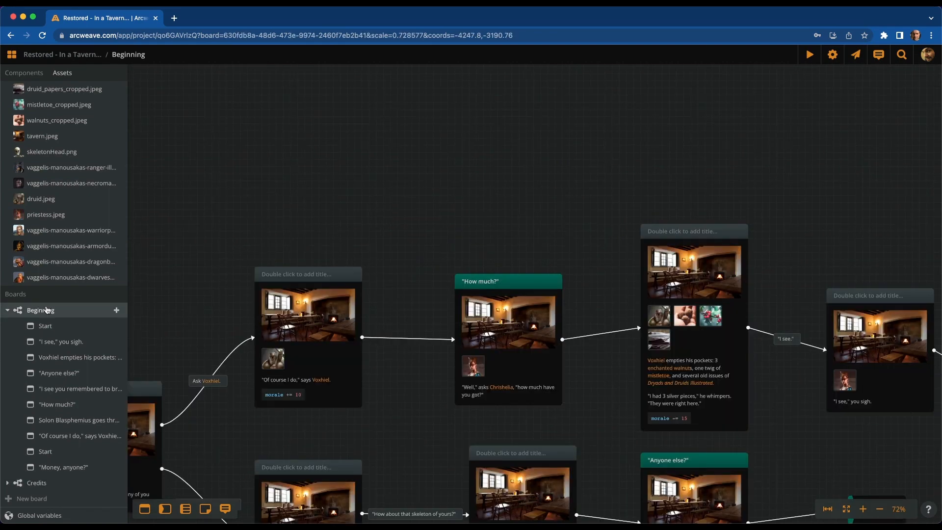
scroll(490, 191, down, 5)
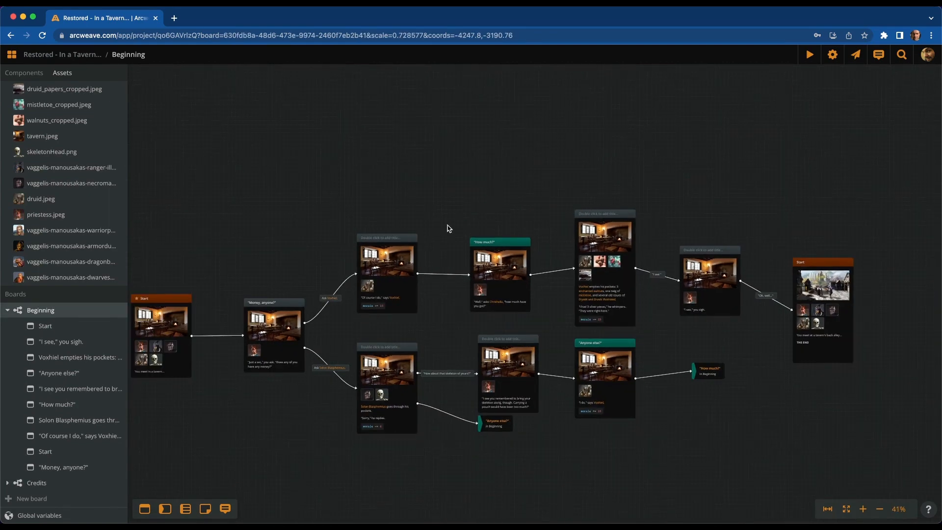
drag(302, 156, 419, 143)
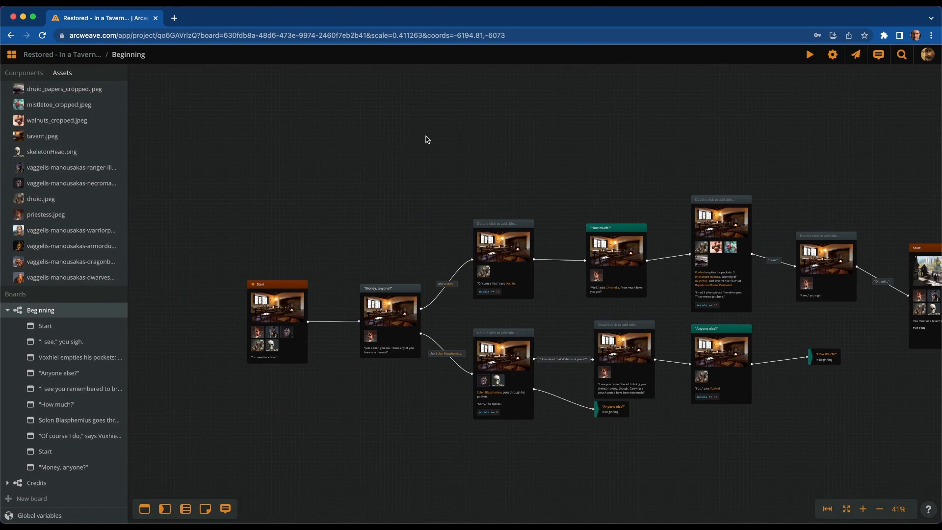
click(25, 73)
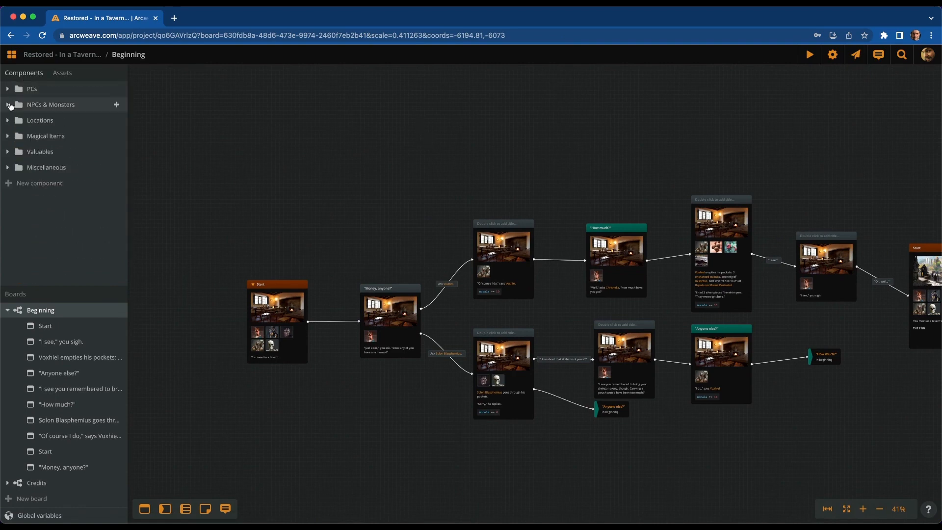
click(17, 108)
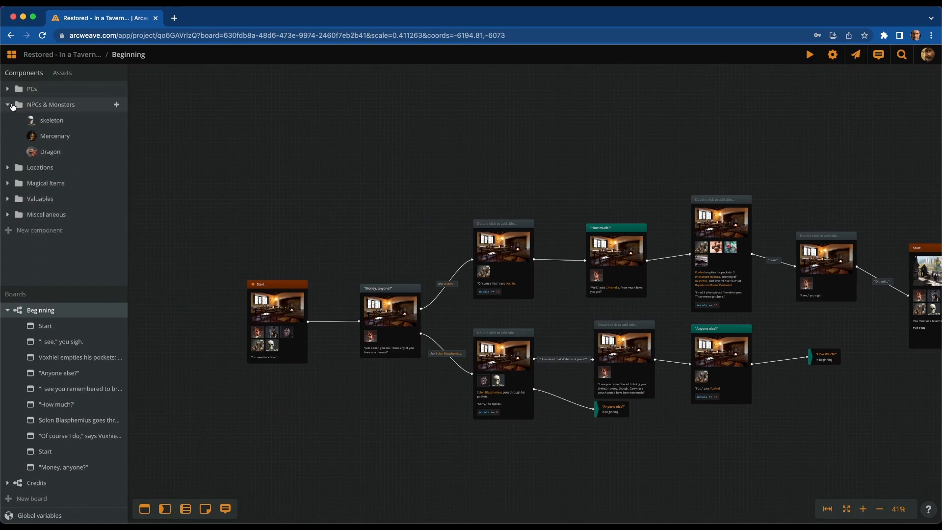
List the skeleton component's references on Beginning and preview the Solon Blasphemius component
right_click(57, 123)
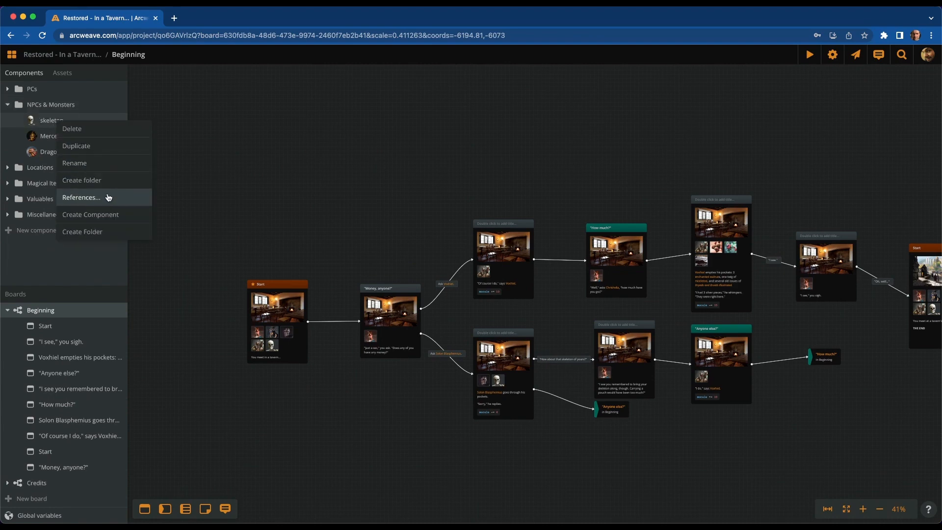
click(108, 198)
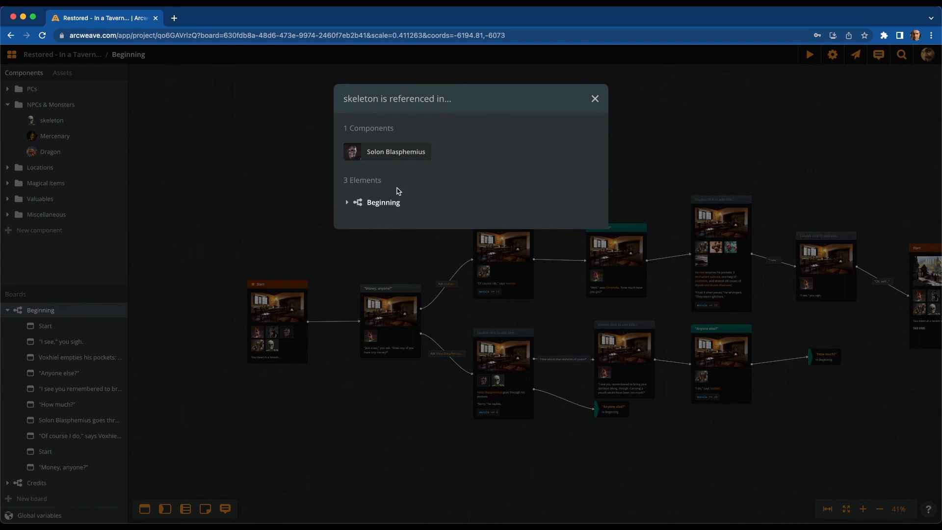
click(347, 204)
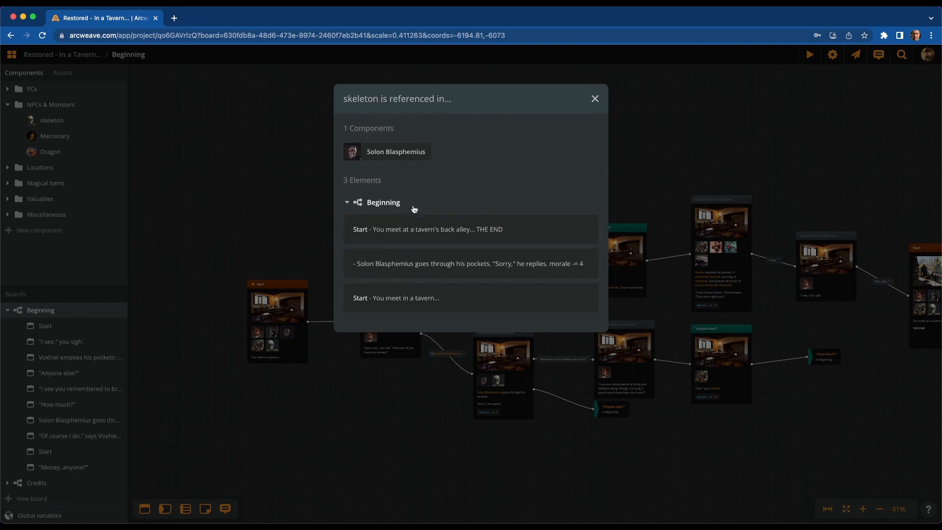
click(402, 155)
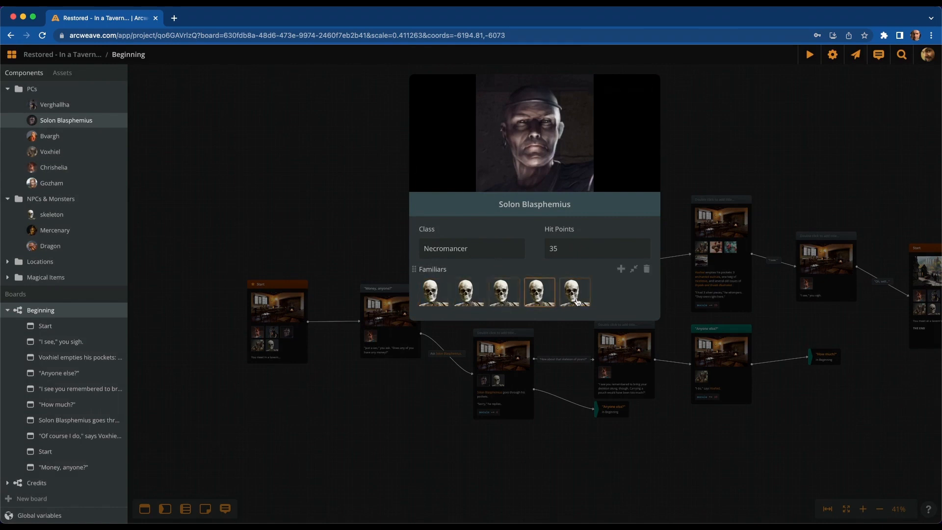
click(698, 134)
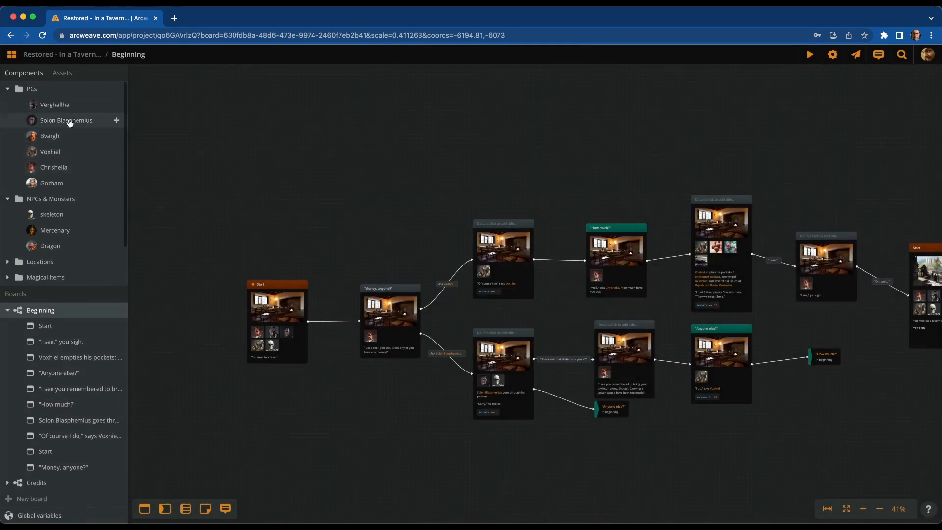
Reopen skeleton's references and jump to the Solon Blasphemius pockets element on the board
right_click(56, 215)
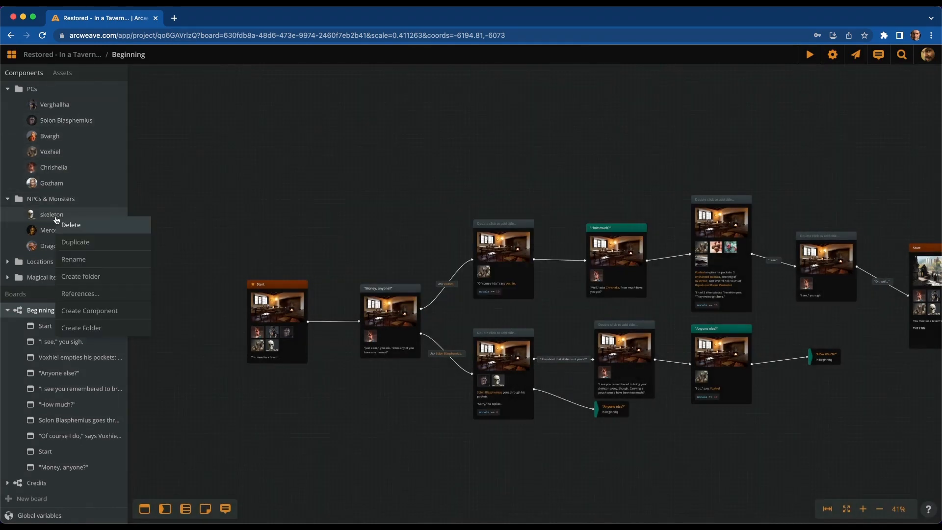
click(73, 293)
click(377, 207)
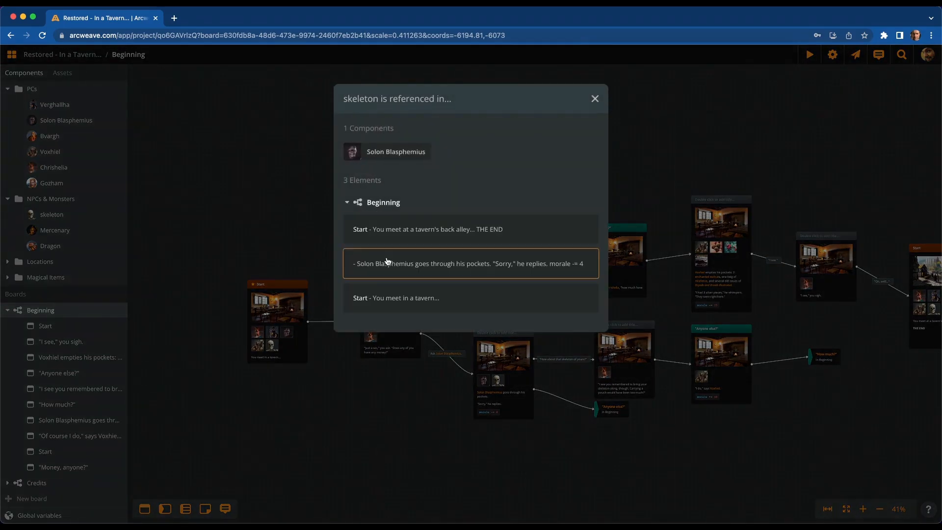
click(404, 296)
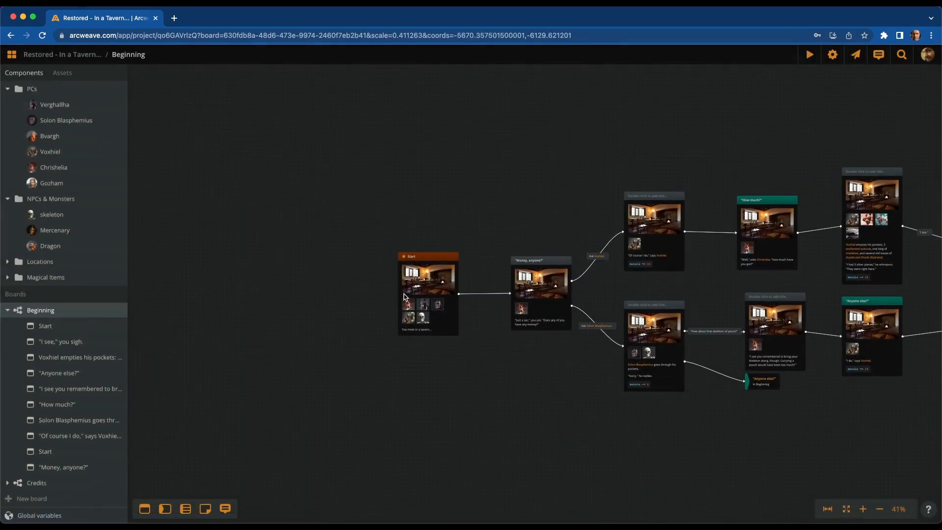
Zoom the board to about 129% around the Start and 'Money, anyone?' elements
scroll(403, 296, up, 5)
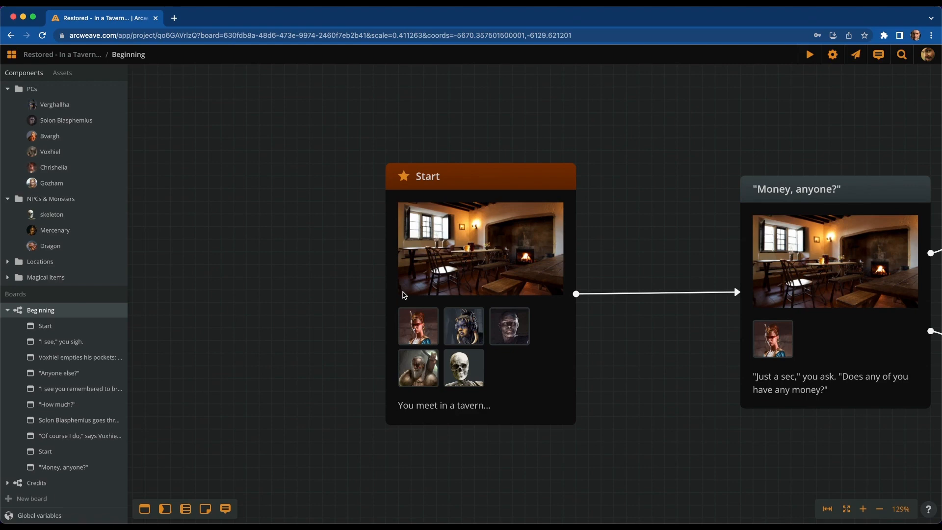
scroll(481, 398, up, 5)
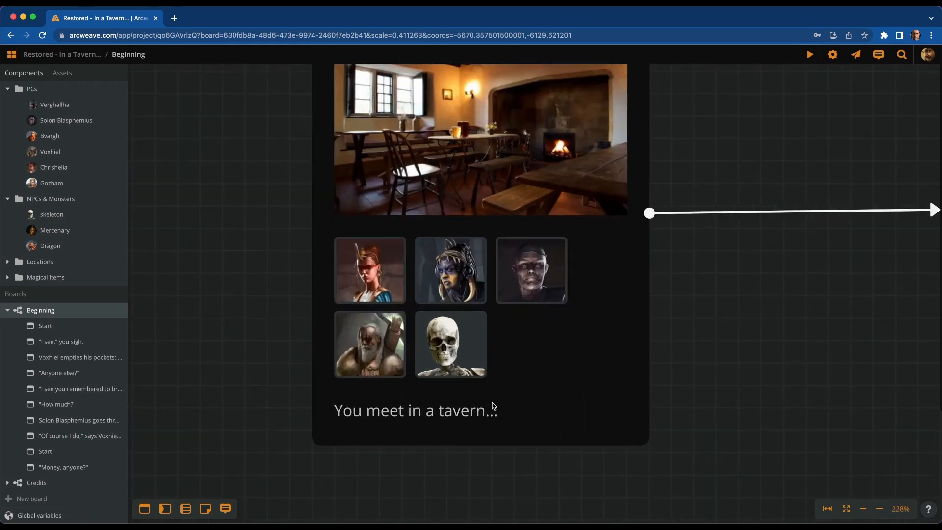
click(517, 411)
click(519, 414)
key(Return)
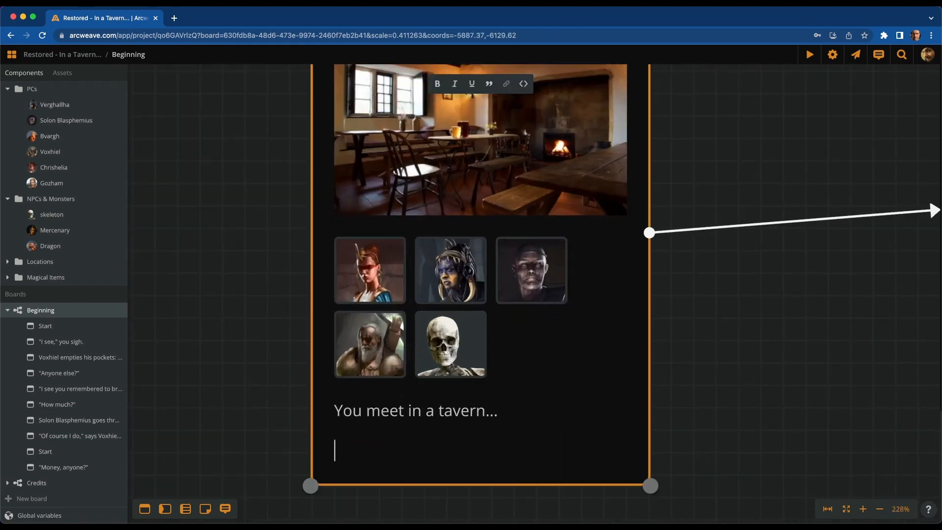
text(@)
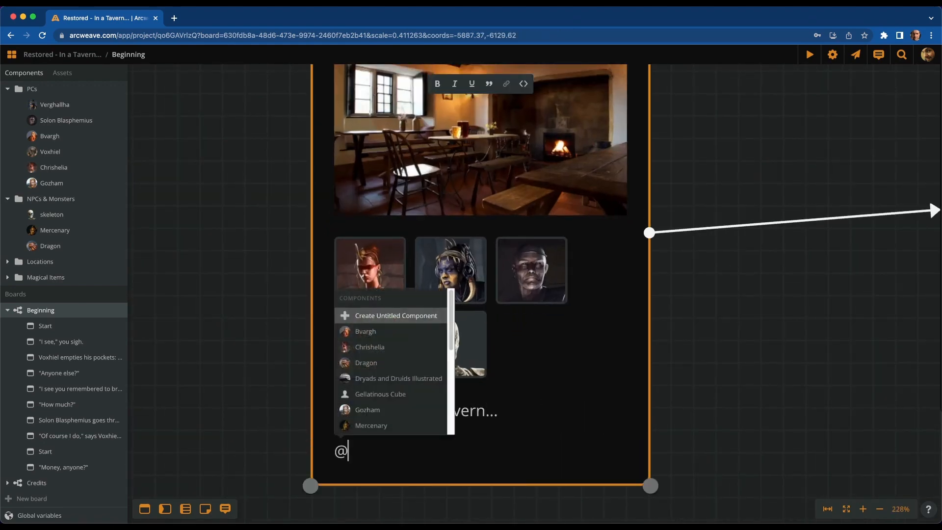
text(D)
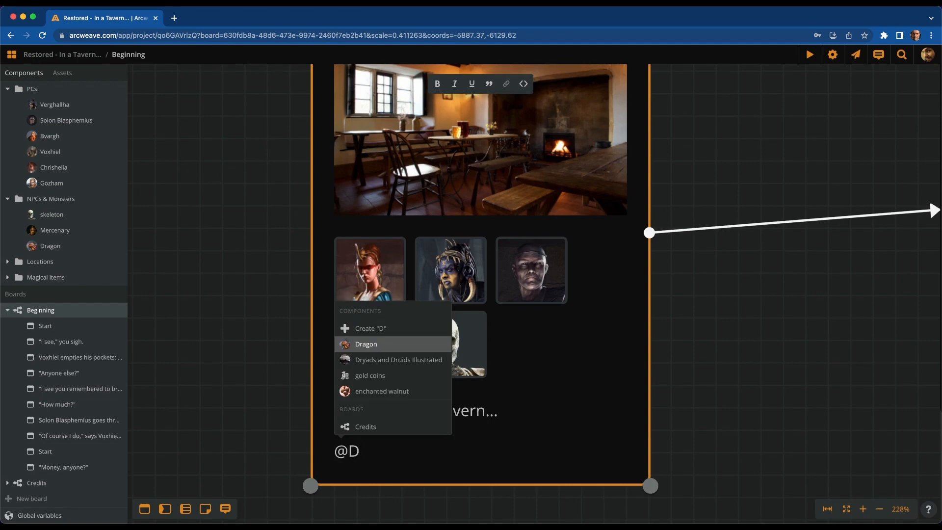
key(Return)
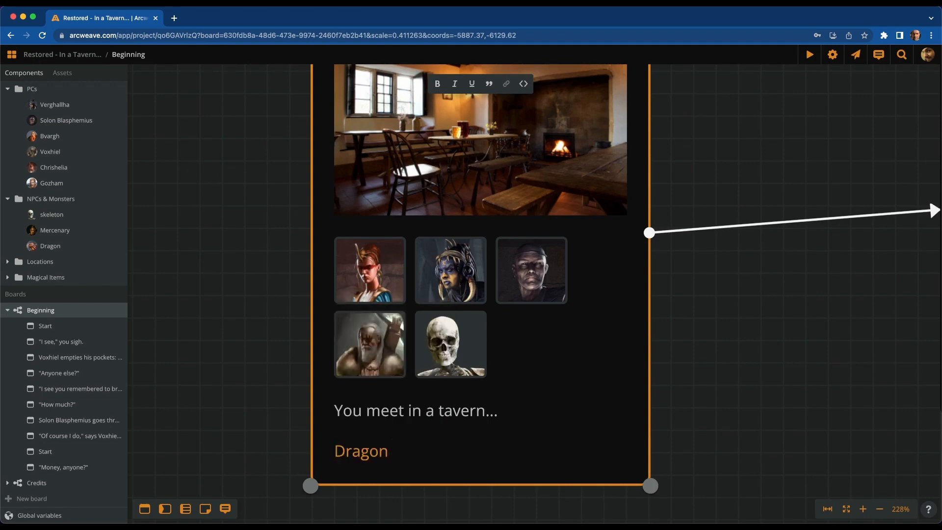
text(is here.)
key(BackSpace)
key(BackSpace)
key(BackSpace)
key(BackSpace)
key(BackSpace)
key(BackSpace)
key(BackSpace)
key(BackSpace)
key(BackSpace)
key(BackSpace)
key(BackSpace)
click(221, 324)
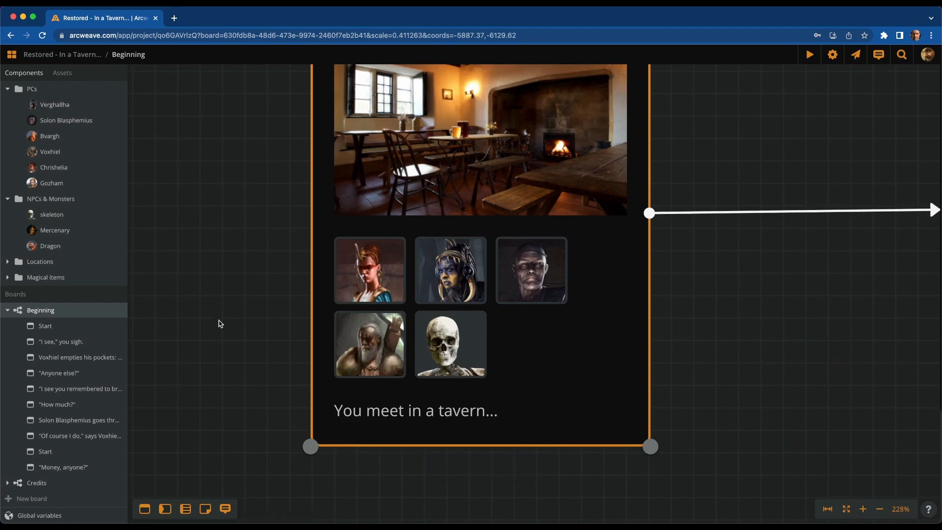
scroll(220, 324, down, 10)
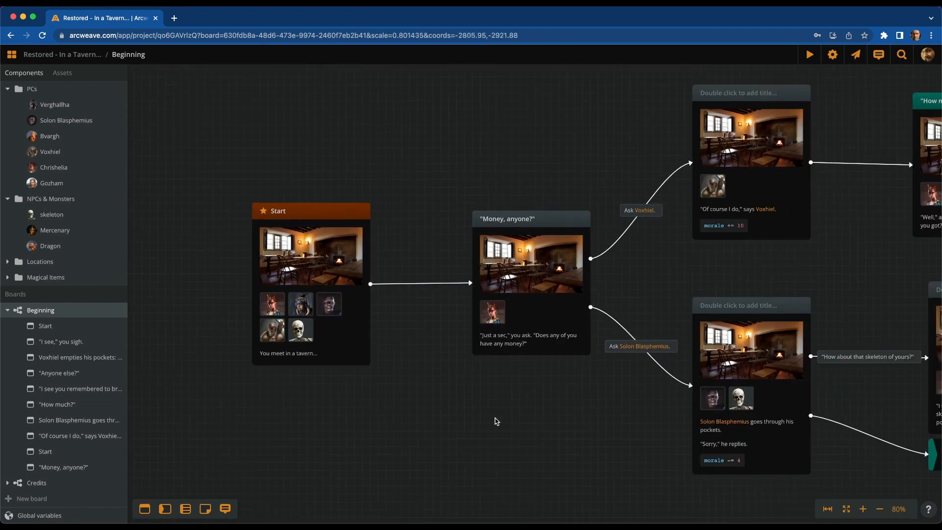
mouse_move(497, 422)
mouse_down()
mouse_move(308, 363)
mouse_move(194, 348)
mouse_up()
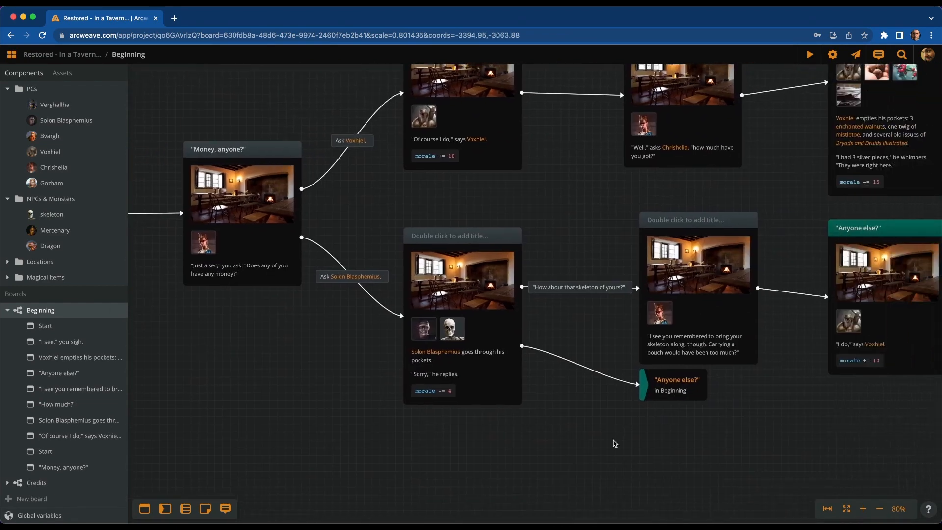
drag(614, 442, 520, 431)
double_click(343, 336)
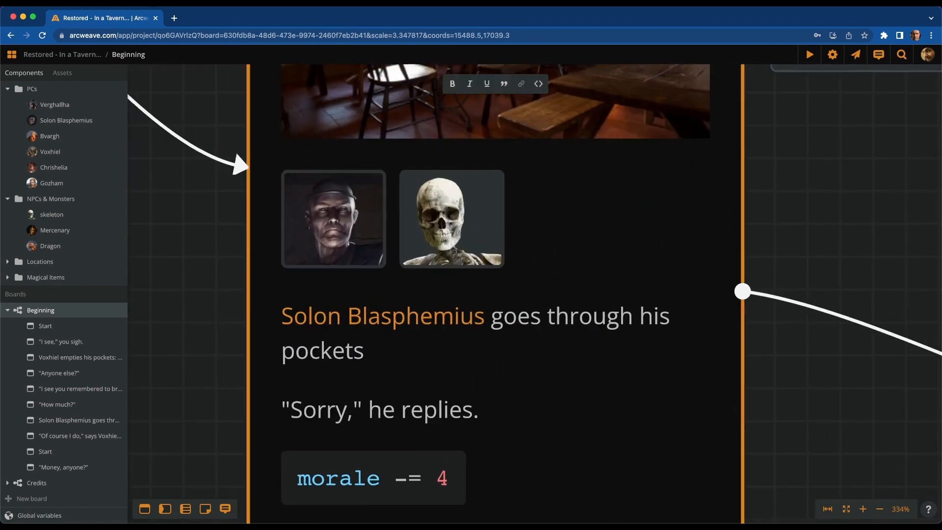
text(and finds )
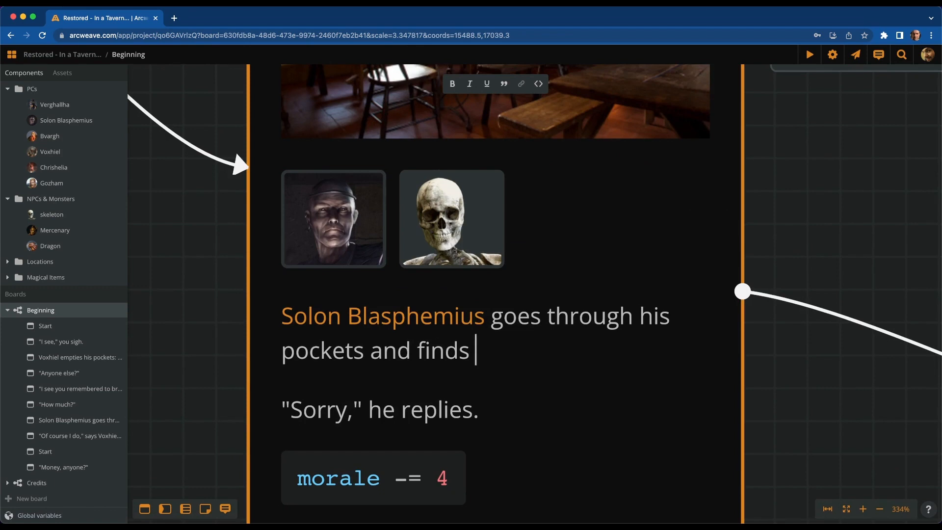
text(a @)
key(BackSpace)
text(a @)
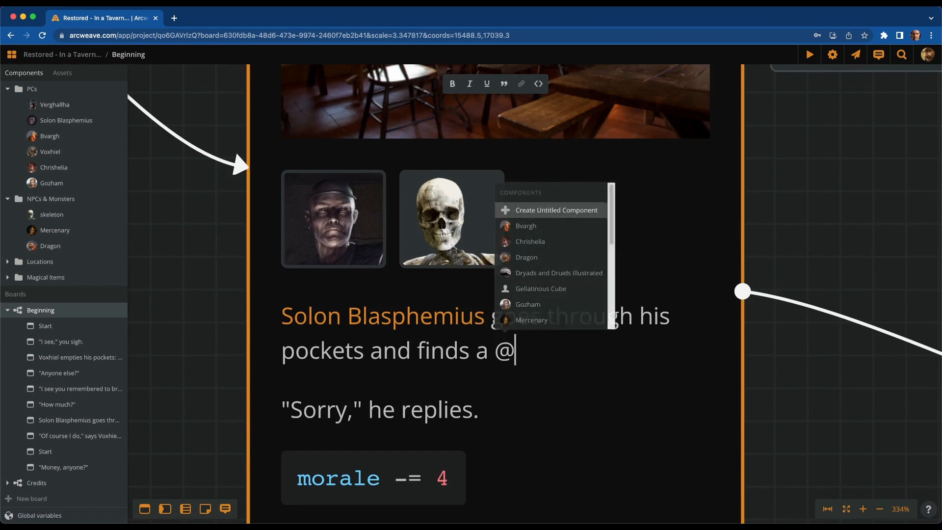
text(dead_)
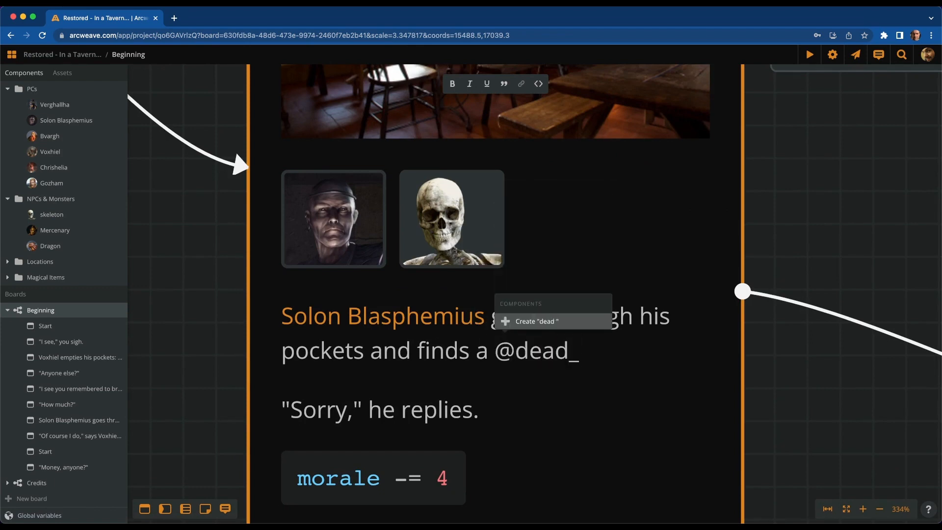
text(frog)
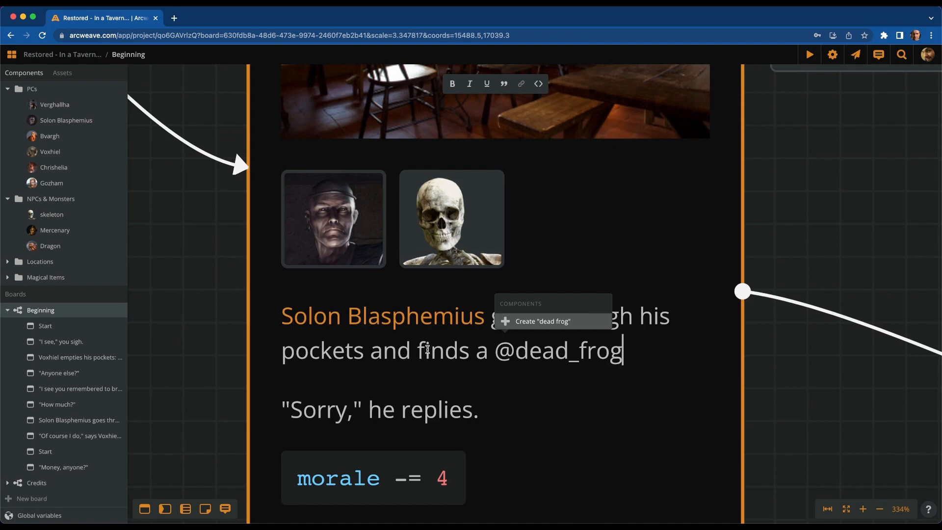
key(Return)
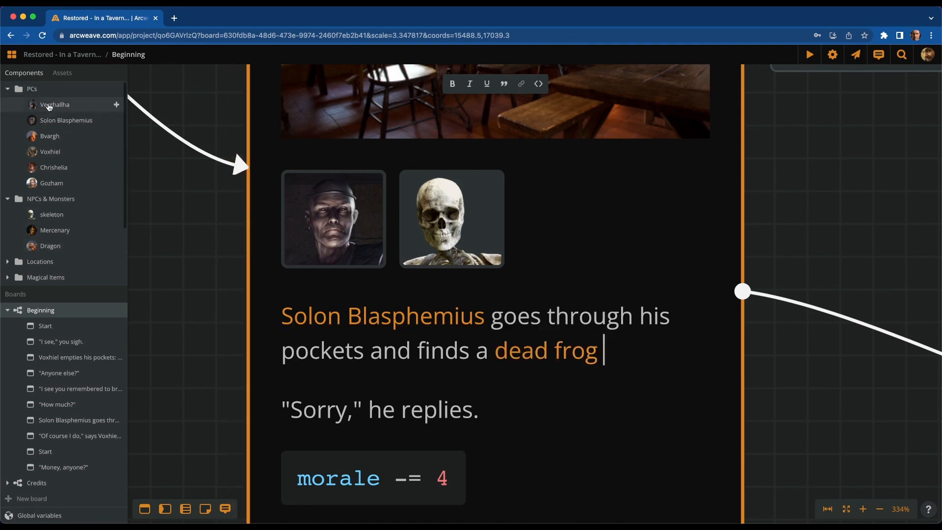
Collapse the PCs and NPCs & Monsters folders and end the sentence with a period
click(18, 90)
click(18, 105)
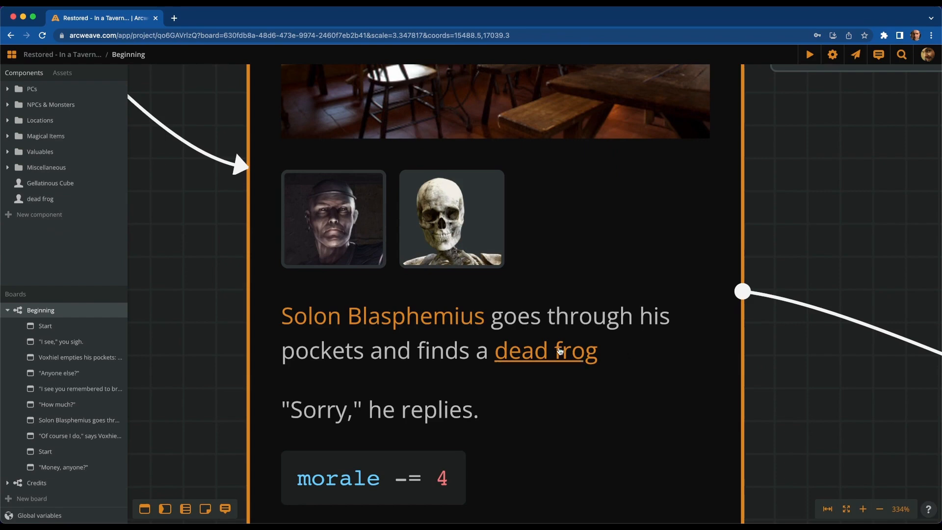
click(650, 357)
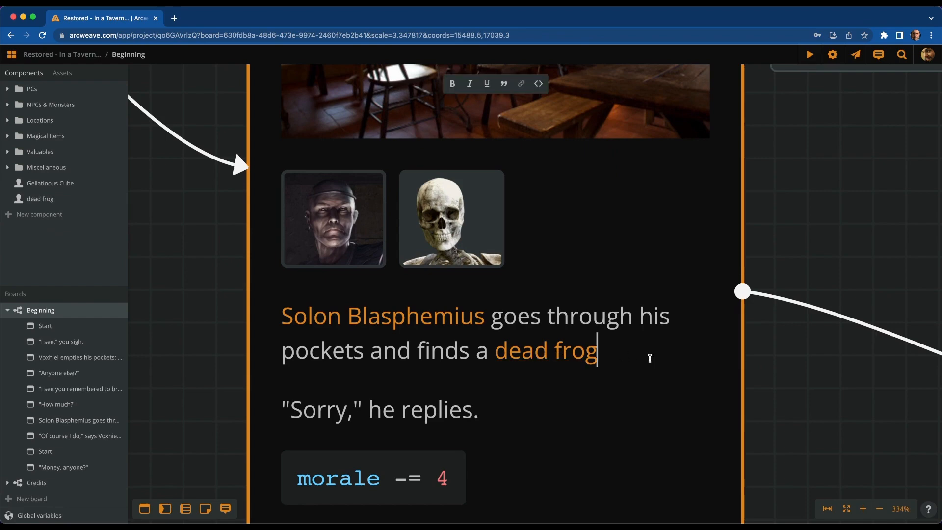
text(.)
click(804, 378)
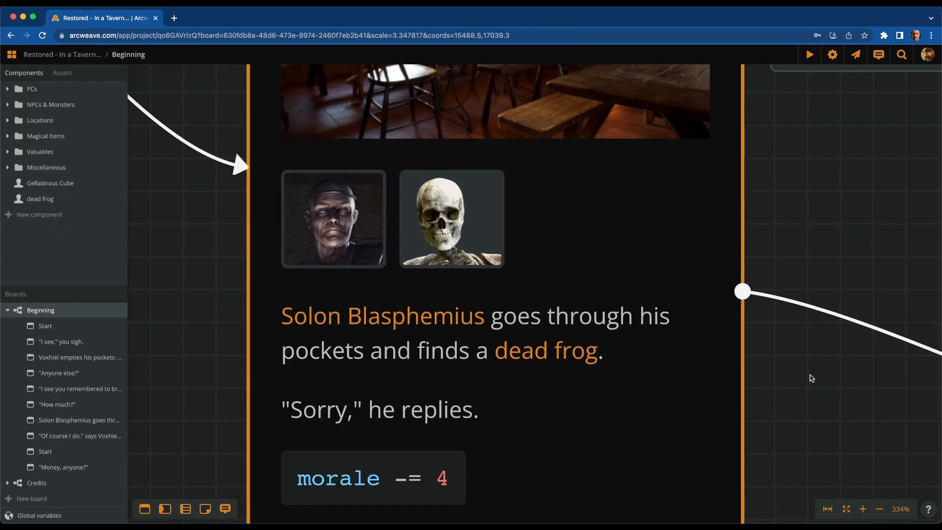
scroll(547, 305, down, 10)
scroll(557, 378, down, 2)
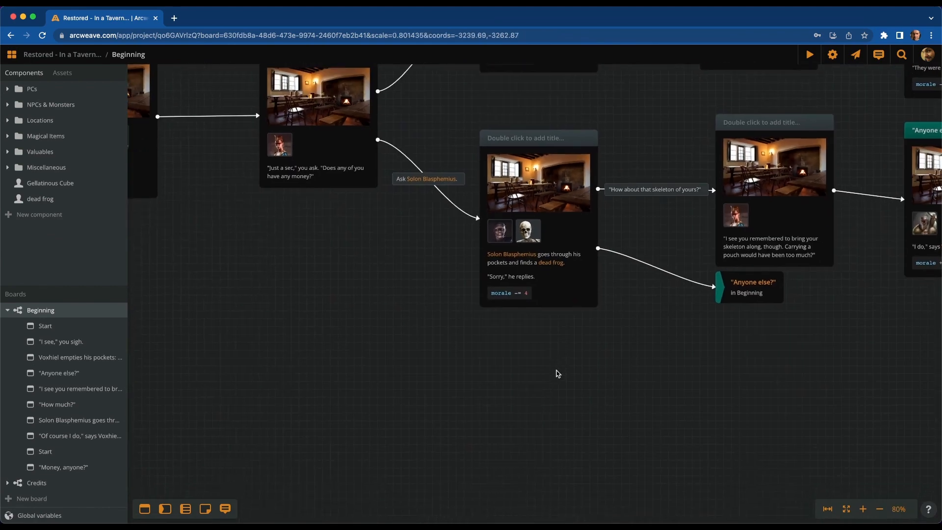
scroll(558, 373, down, 3)
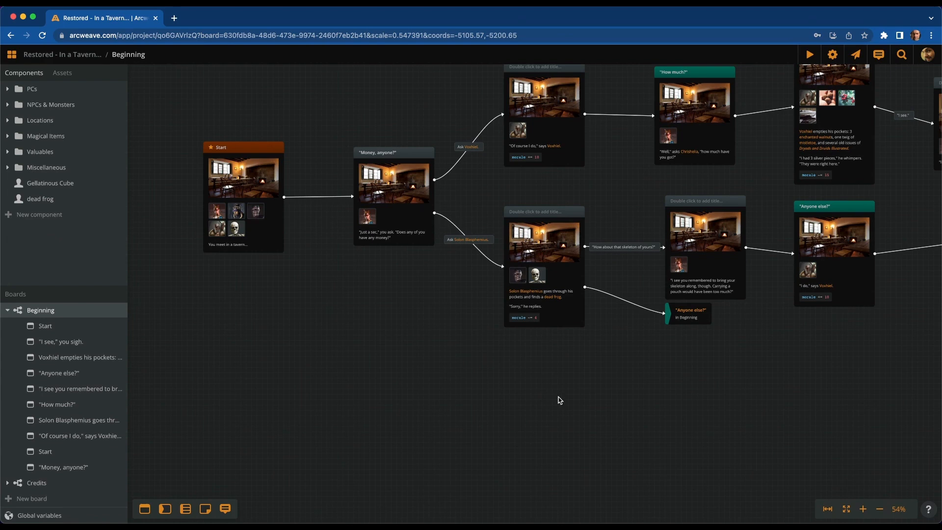
drag(563, 415, 594, 451)
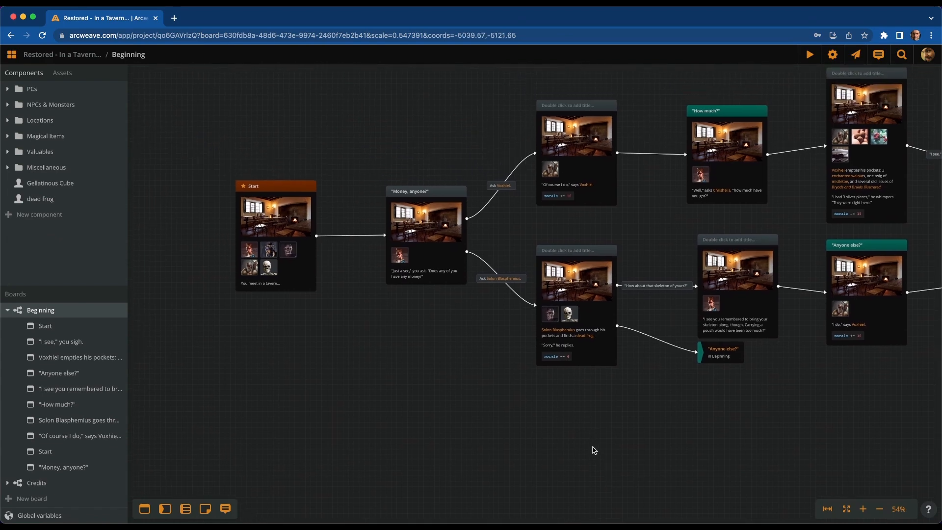
scroll(479, 428, up, 3)
scroll(479, 428, left, 2)
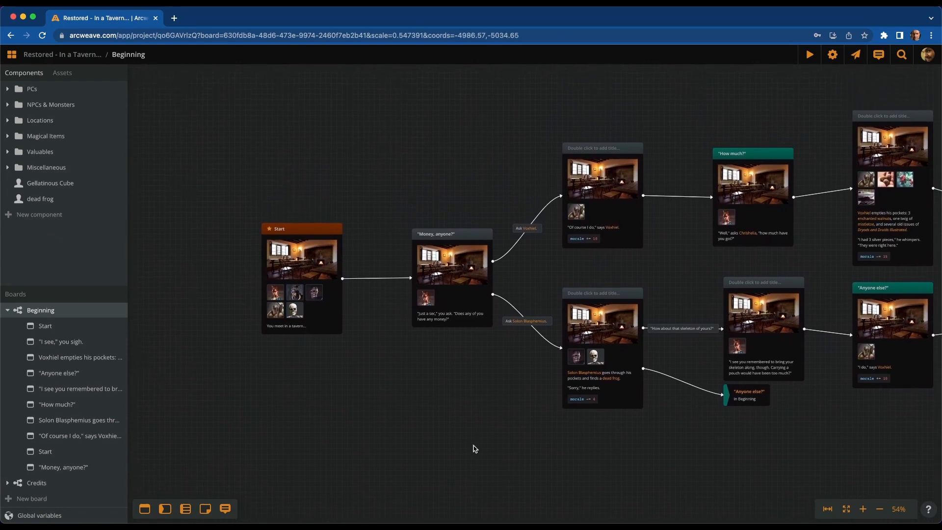
drag(475, 448, 371, 451)
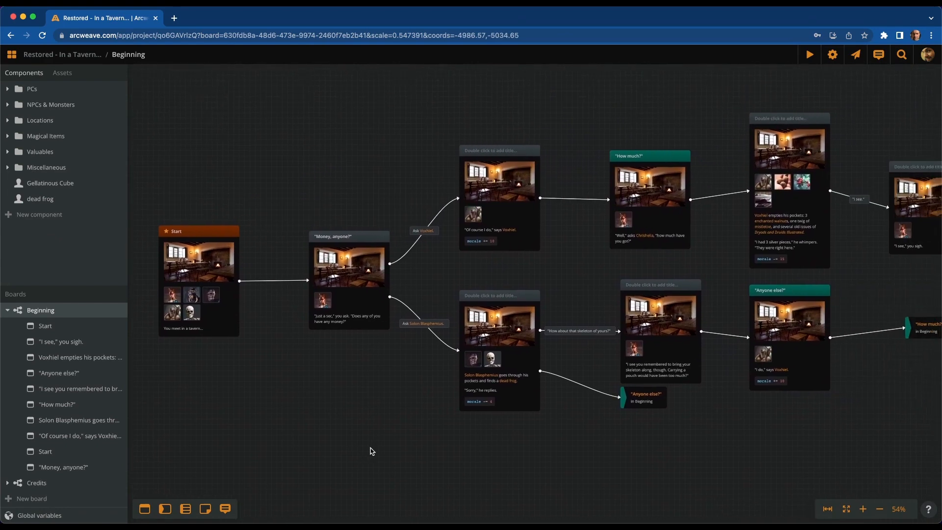
scroll(349, 314, up, 5)
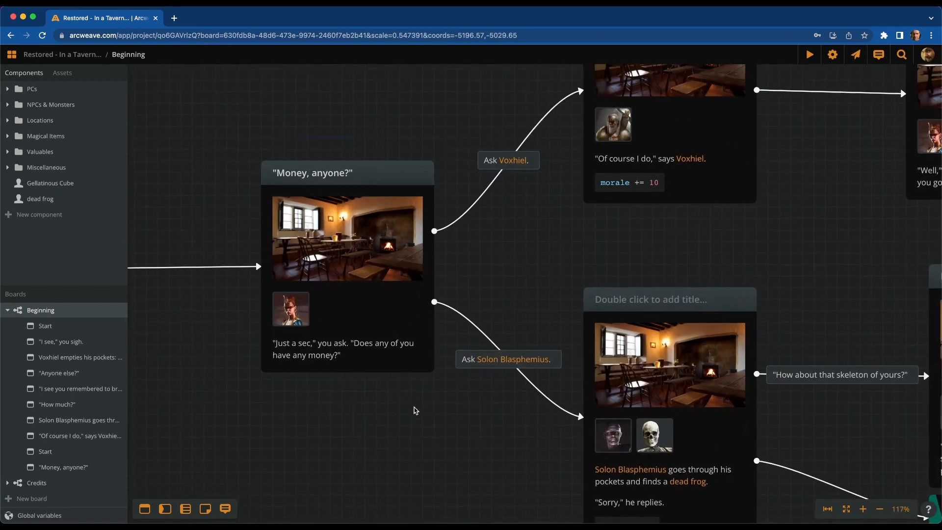
Move 'Money, anyone?' right and re-route its 'Ask Voxhiel.' connection to the 'Of course I do' element
scroll(412, 406, up, 1)
drag(379, 310, 321, 276)
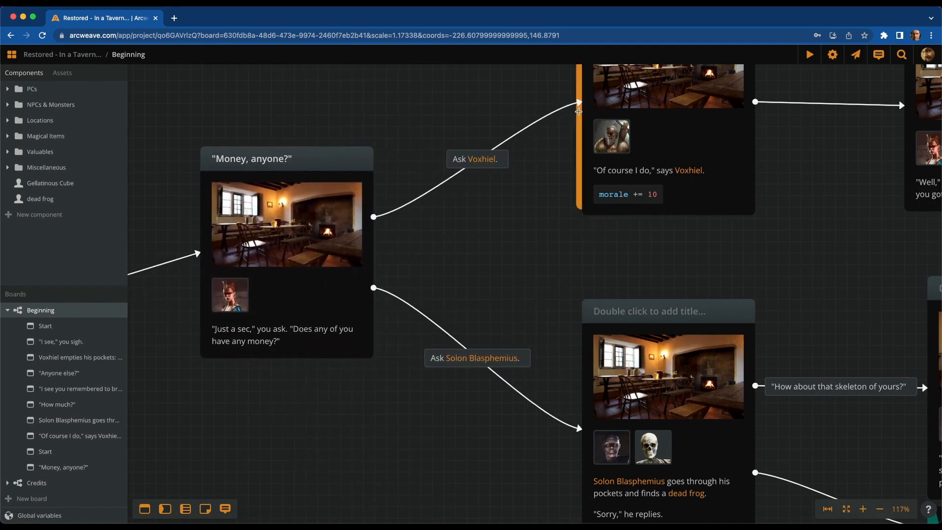
drag(350, 238, 500, 253)
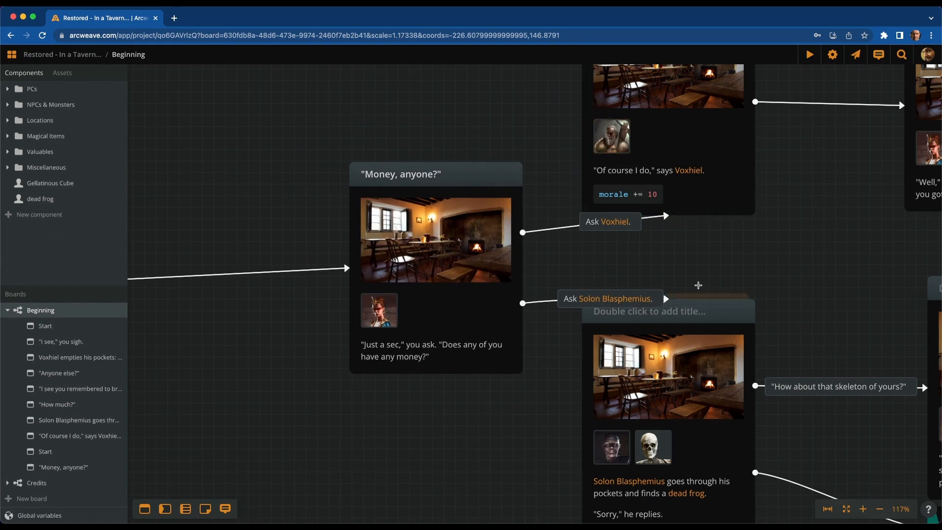
scroll(702, 284, down, 5)
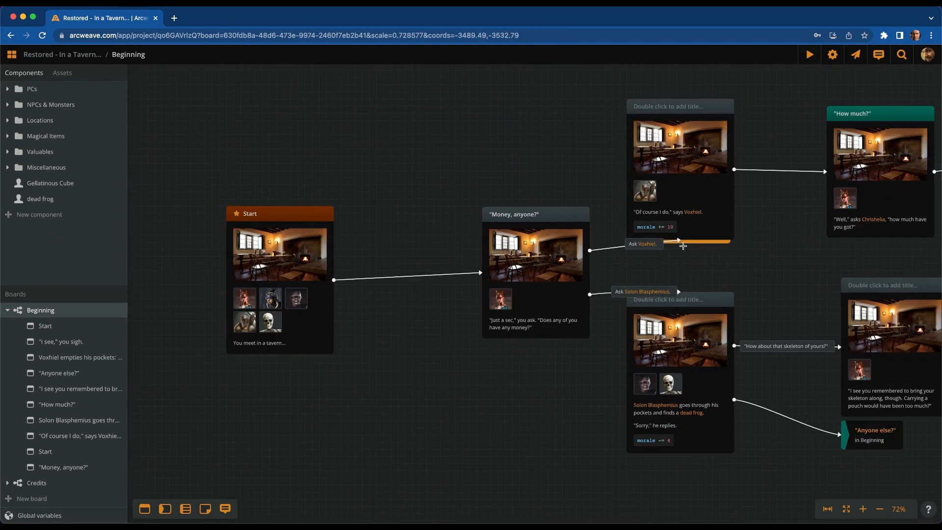
drag(679, 240, 625, 163)
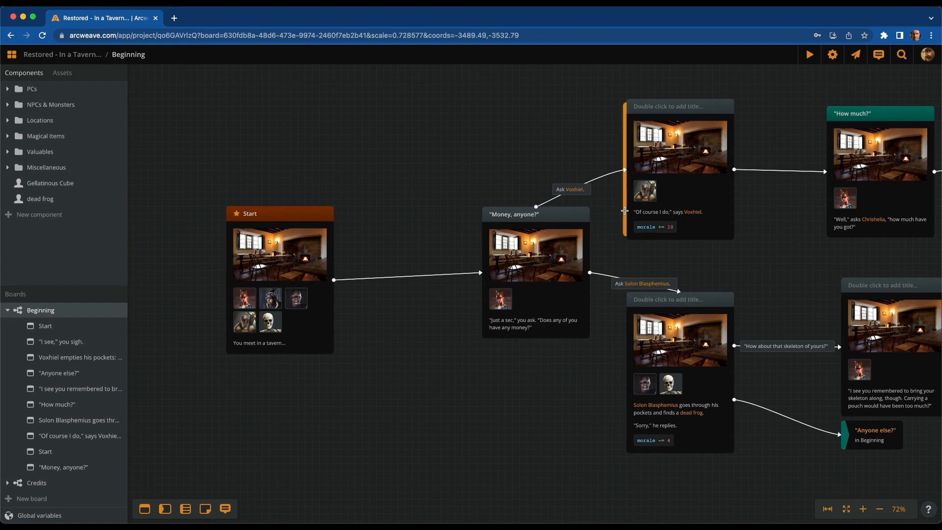
drag(566, 240, 601, 266)
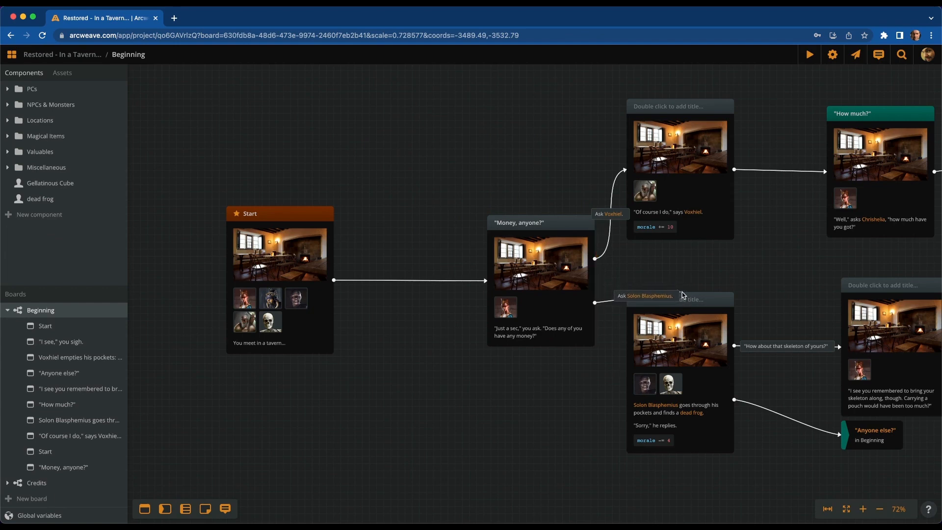
Reattach 'Ask Solon Blasphemius.' to the lower element's left edge and nudge 'Money, anyone?'
scroll(694, 277, up, 5)
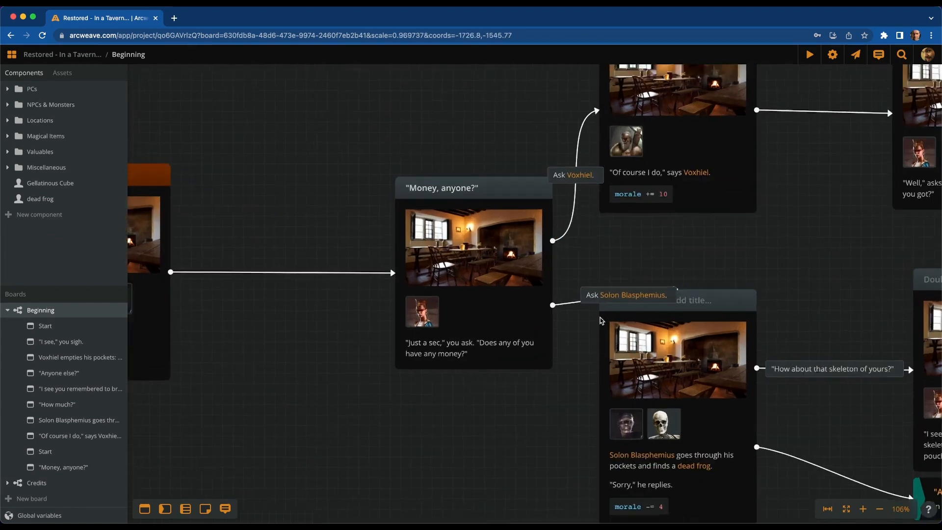
drag(700, 284, 586, 392)
scroll(585, 397, down, 1)
scroll(584, 396, down, 5)
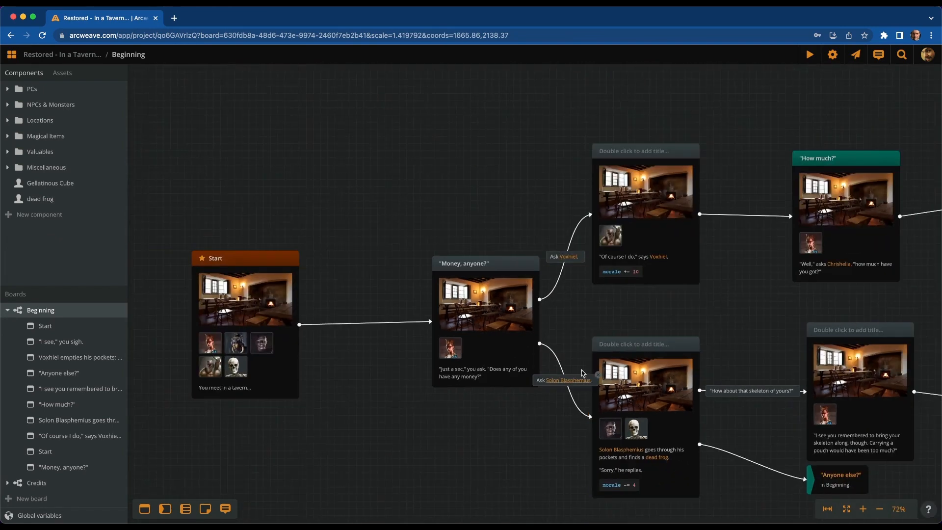
drag(512, 321, 484, 301)
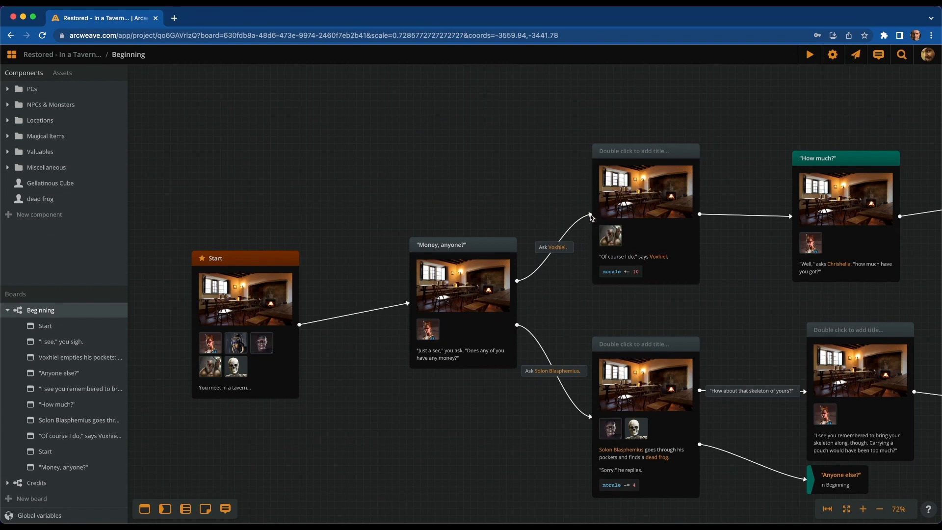
Route 'Ask Voxhiel.' into the left edge of 'Of course I do' and adjust 'Money, anyone?'
drag(590, 216, 660, 210)
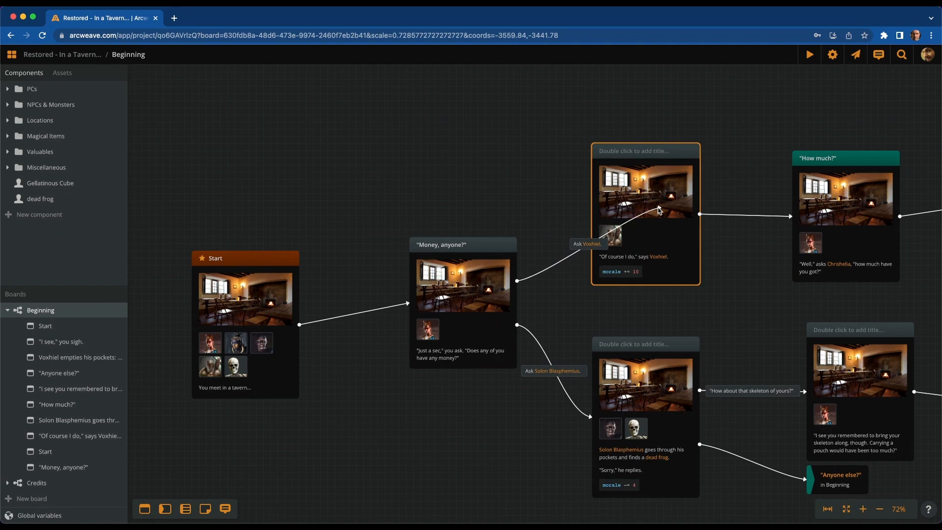
drag(659, 210, 659, 212)
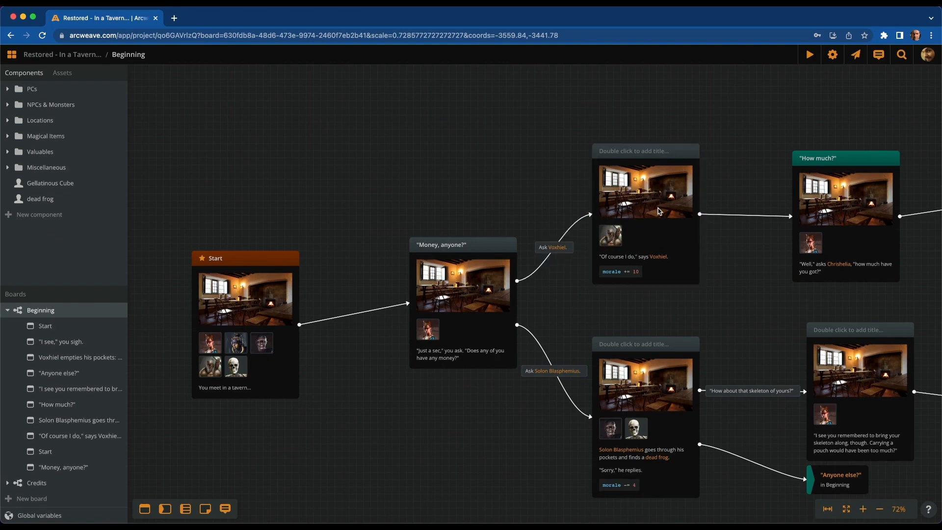
mouse_move(464, 270)
mouse_down()
mouse_move(563, 332)
mouse_move(489, 321)
mouse_move(474, 149)
mouse_move(532, 68)
mouse_move(485, 95)
mouse_move(453, 231)
mouse_move(475, 263)
mouse_up()
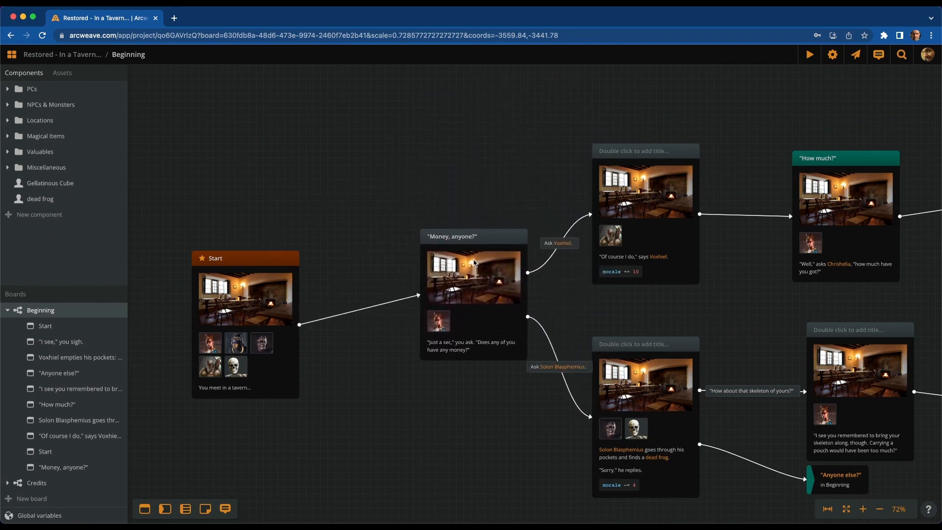
Create a new element above Start and write 'the amount of its text content' in it
drag(406, 362, 523, 393)
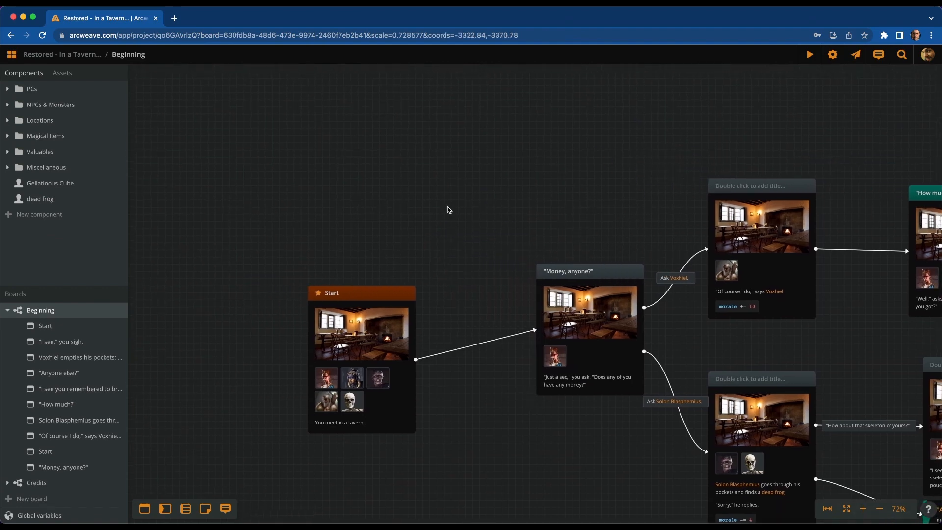
double_click(440, 165)
scroll(437, 147, up, 5)
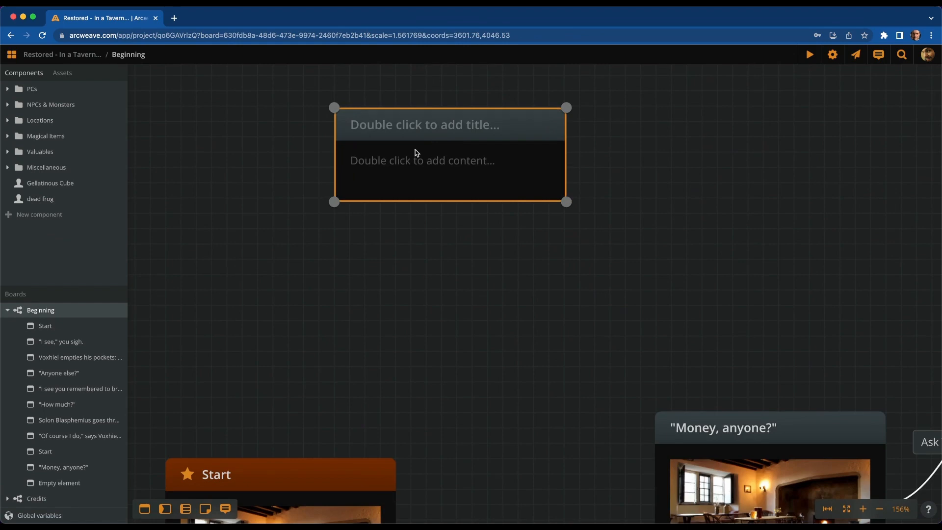
double_click(419, 176)
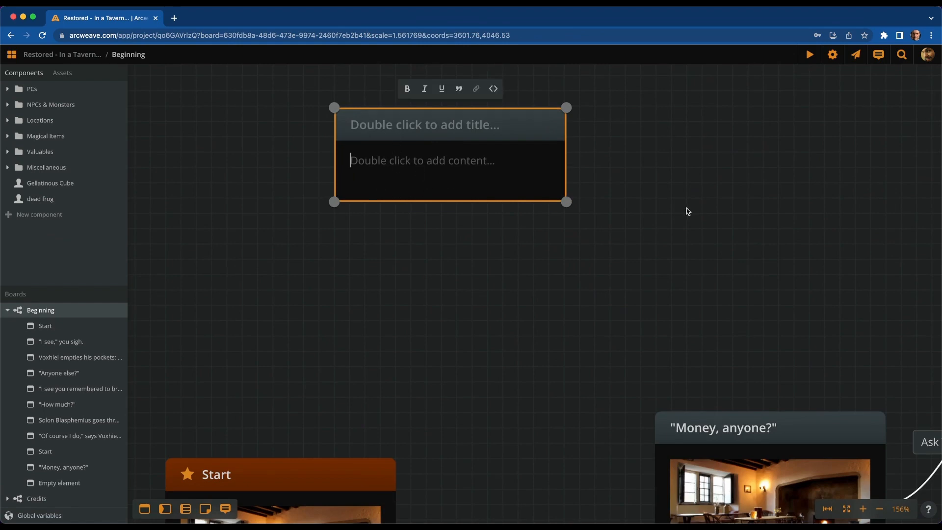
text(the amount of it)
key(Return)
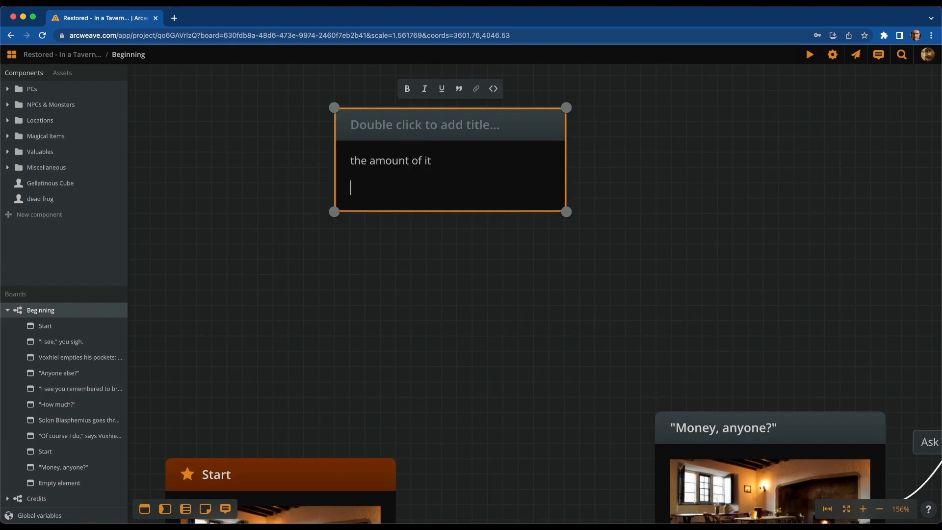
text(s)
key(Return)
text(text)
key(Return)
text(content)
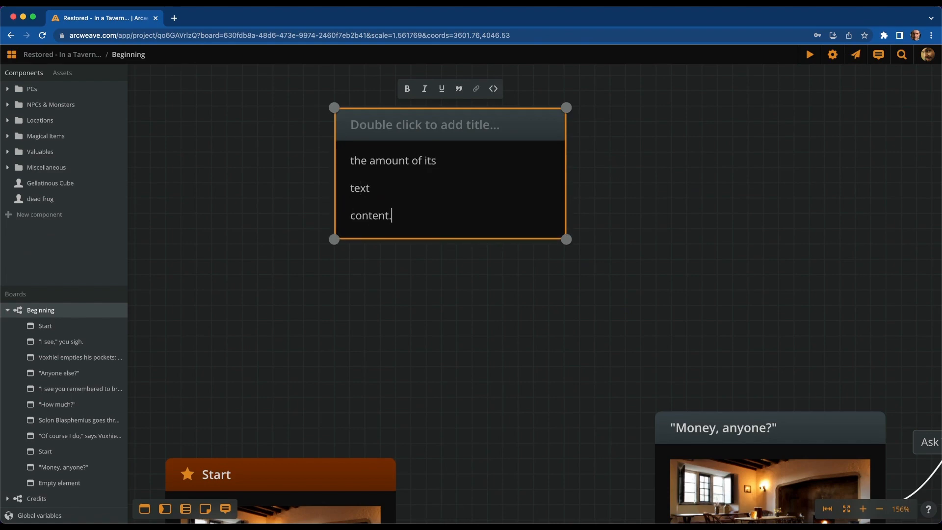
click(404, 352)
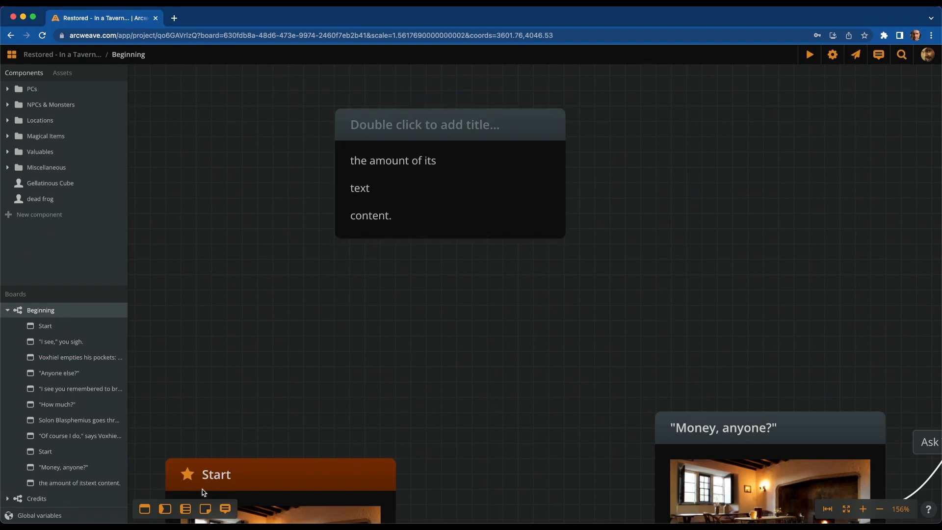
Add a note beside the element reading 'This is the amount of text content.' and select it
drag(205, 509, 740, 208)
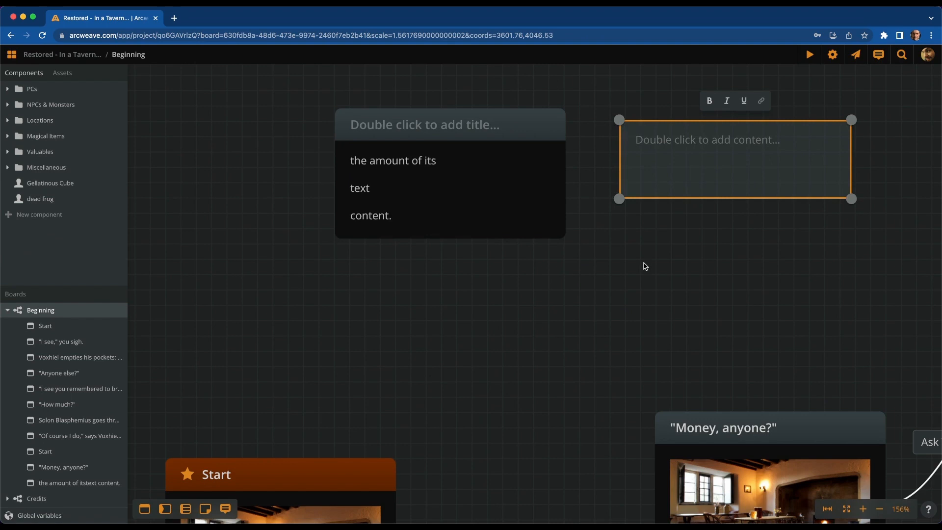
text(This)
key(Return)
text(is the)
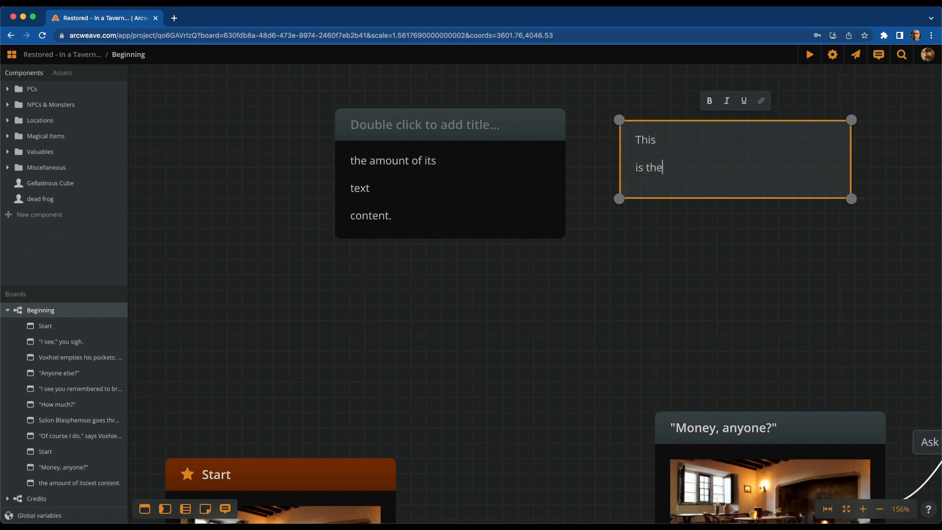
key(Return)
text(amount of)
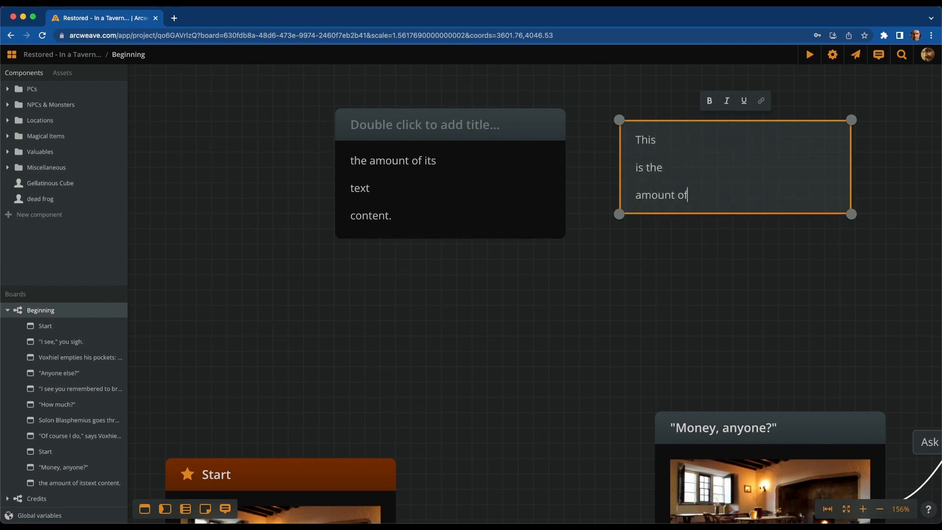
key(Return)
text(text)
key(Return)
text(content.)
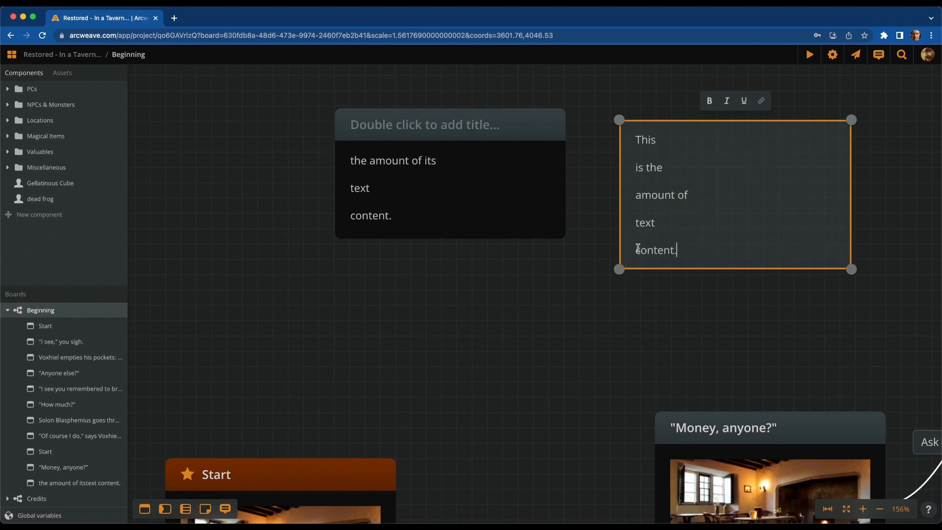
click(536, 220)
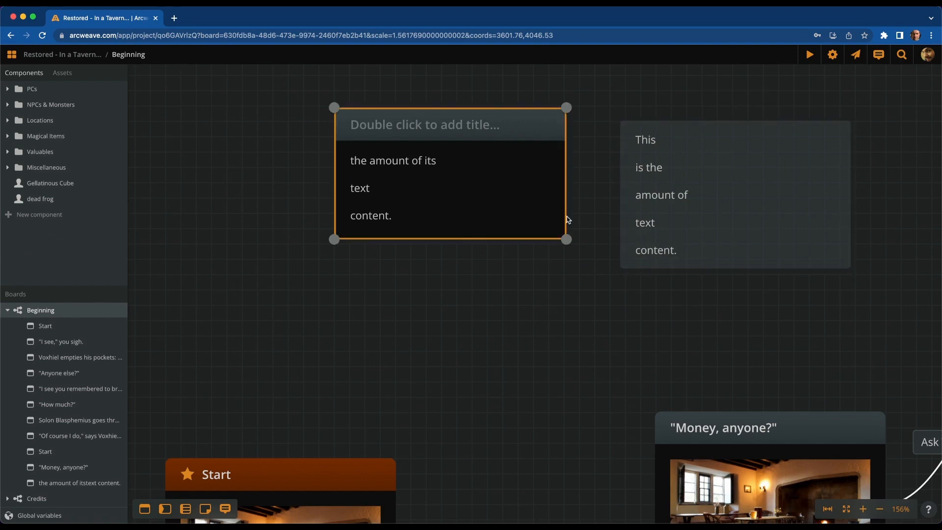
click(705, 235)
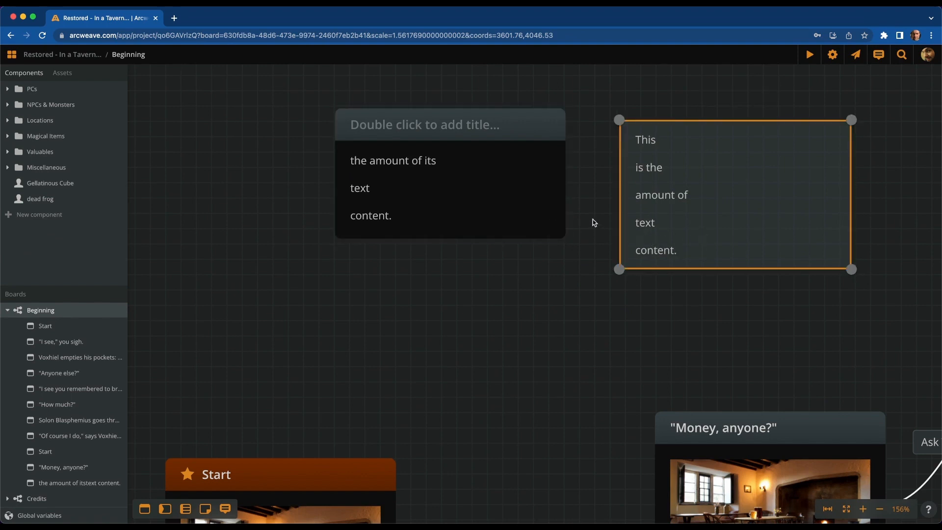
Move the untitled element slightly left and down, then make it taller
click(517, 187)
drag(498, 193, 461, 214)
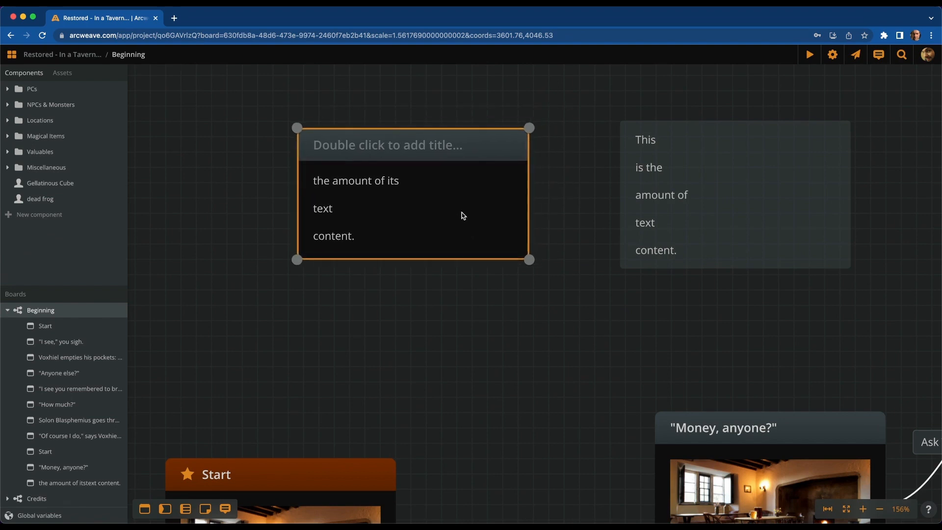
drag(448, 259, 439, 360)
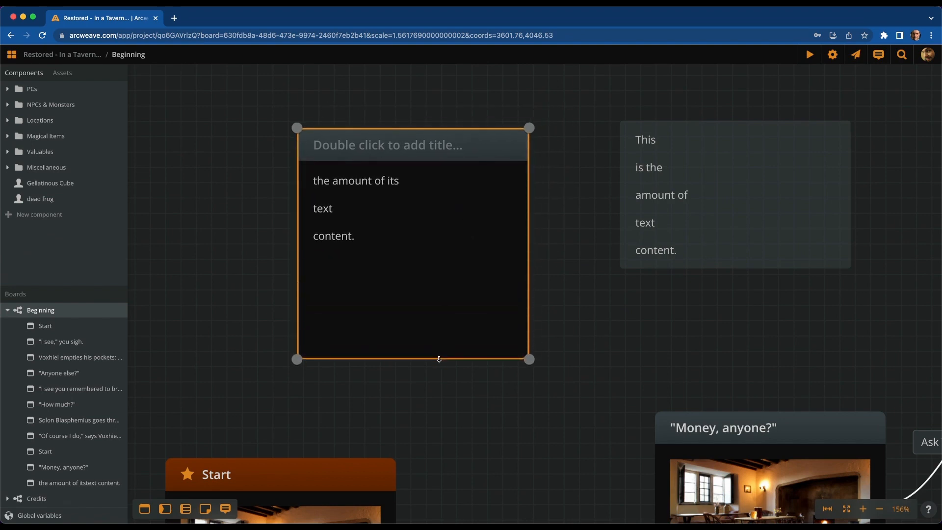
Append 'So if we continue writing here, to access the hidden content.' to the element's text
double_click(433, 295)
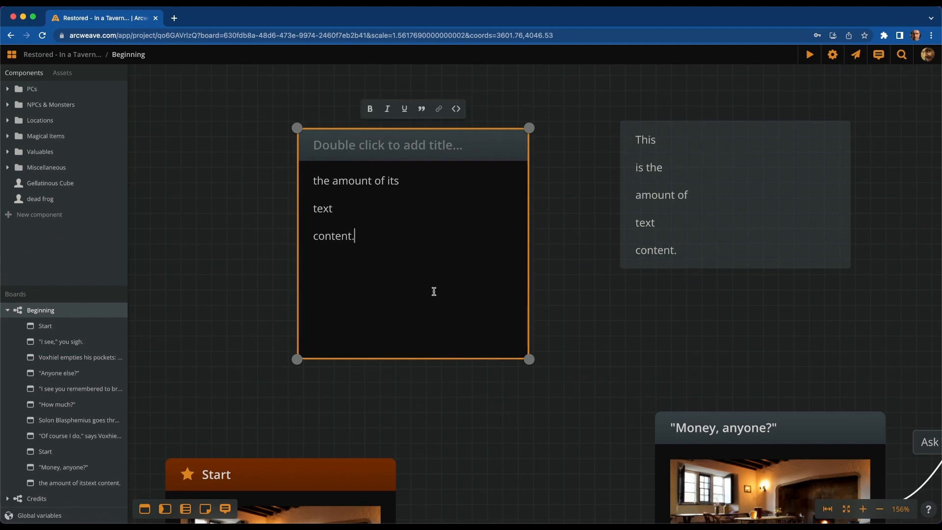
key(Return)
text(So if)
key(Return)
text(we)
key(Return)
text(continue)
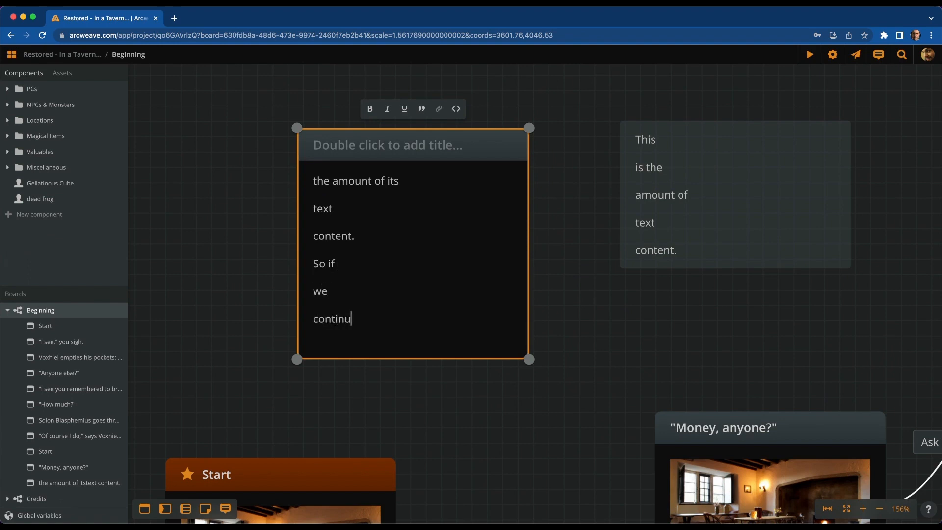
key(Return)
text(writihng)
key(BackSpace)
key(BackSpace)
key(BackSpace)
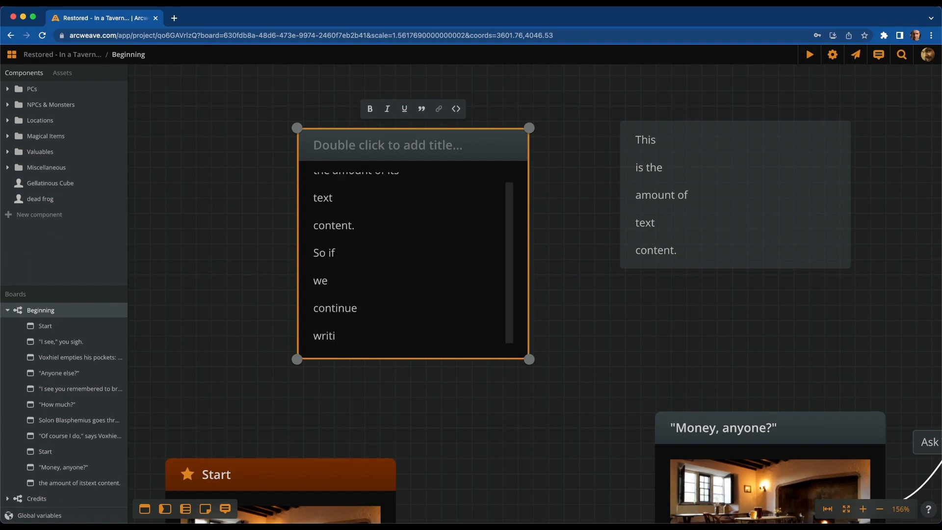
text(ng here,)
key(Return)
text(to access)
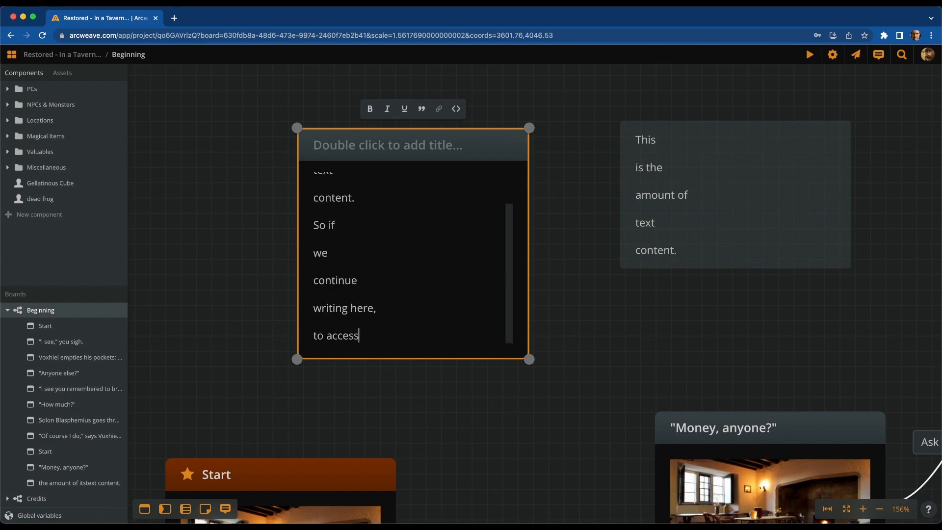
text( the hidden)
key(Return)
text(content.)
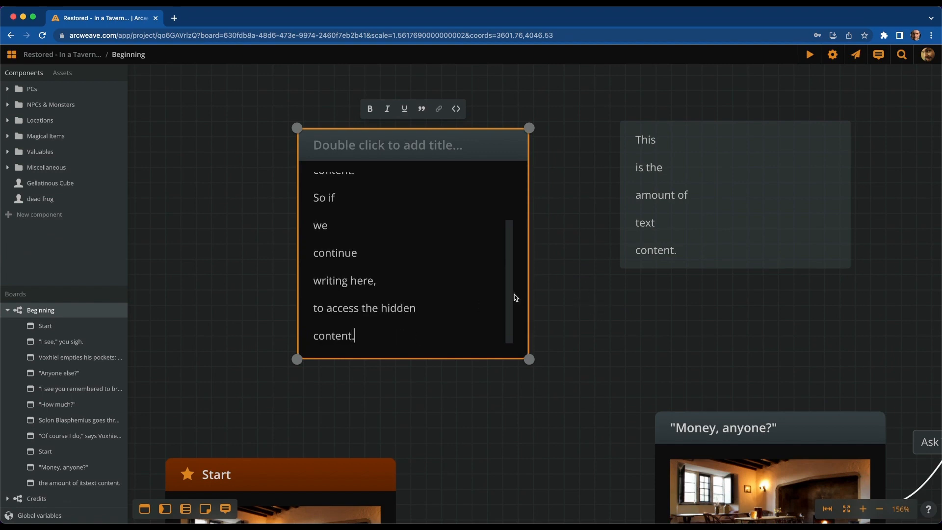
Auto-fit the element's height to its text and add a final line 'here'
mouse_move(513, 297)
mouse_down()
mouse_move(516, 208)
mouse_move(501, 293)
mouse_up()
scroll(501, 293, down, 1)
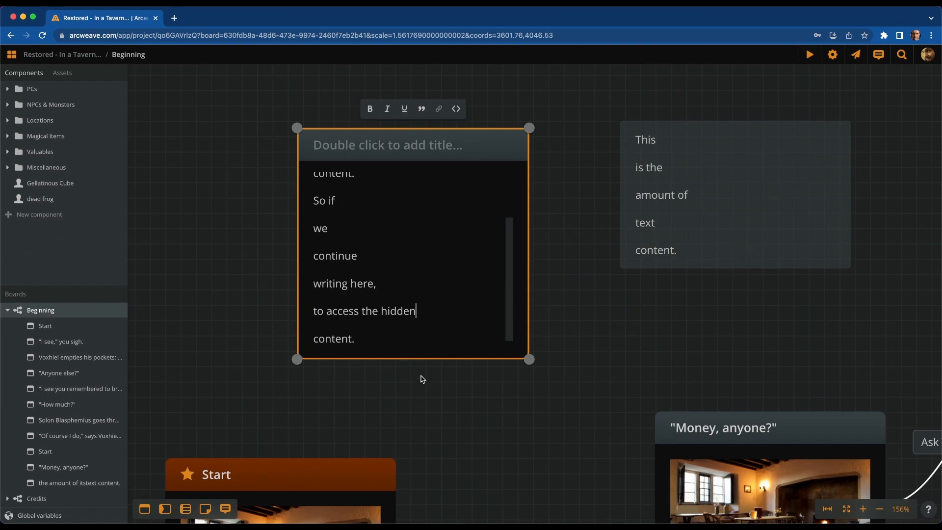
double_click(446, 358)
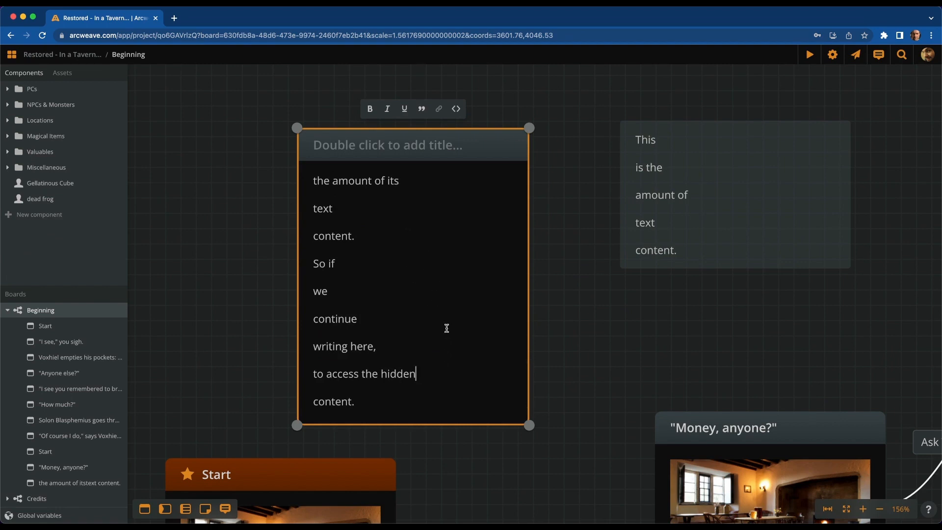
click(427, 398)
key(Return)
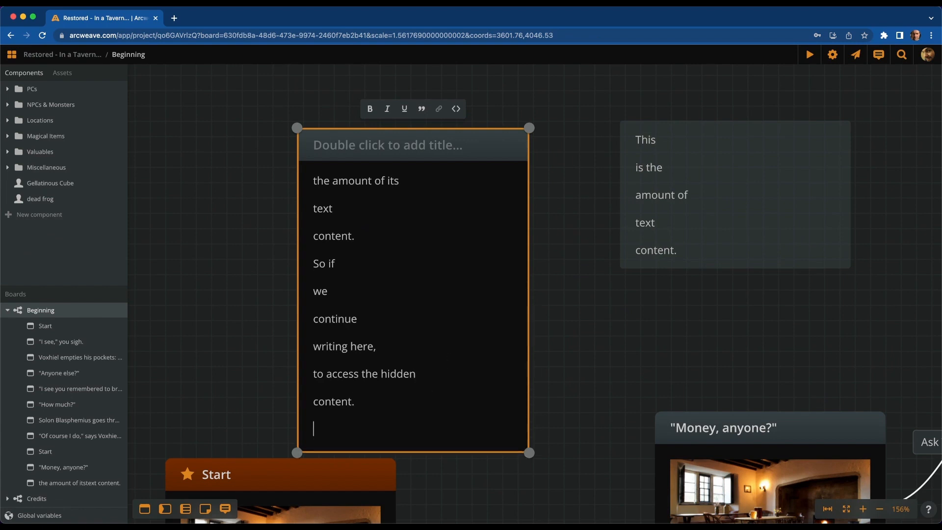
text(here)
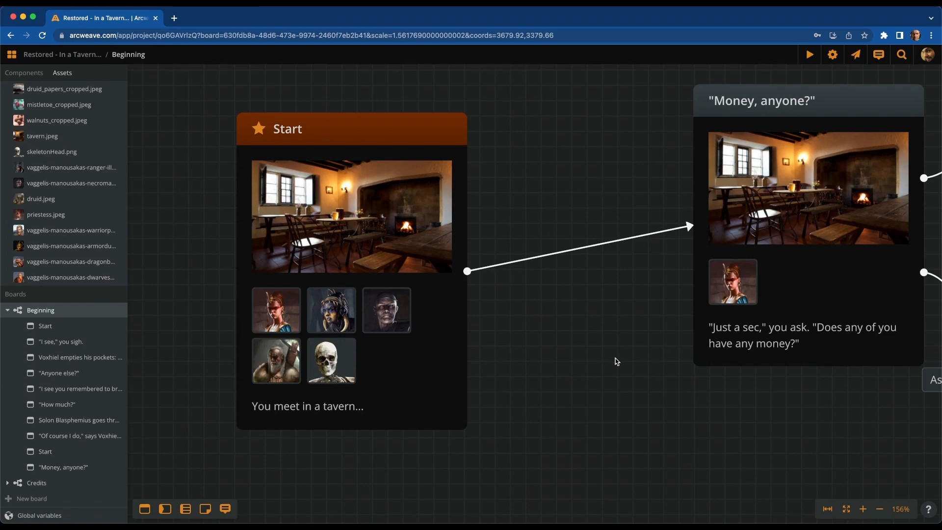
Replace Start's tavern image cover with an embedded YouTube video from the pasted link
right_click(348, 240)
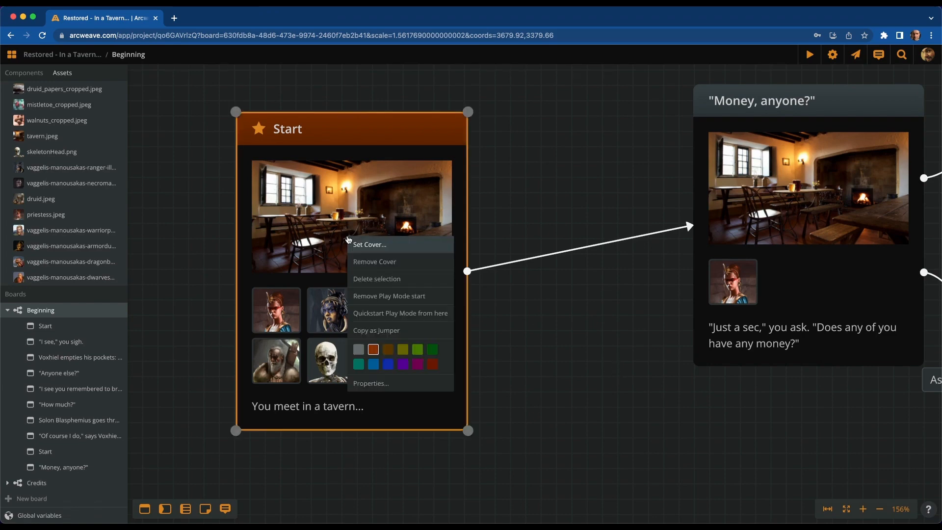
click(385, 246)
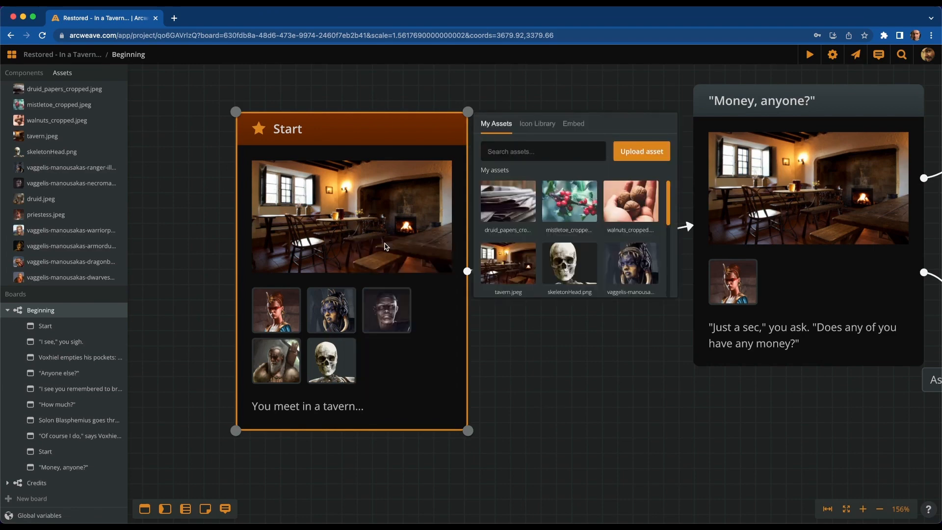
click(575, 126)
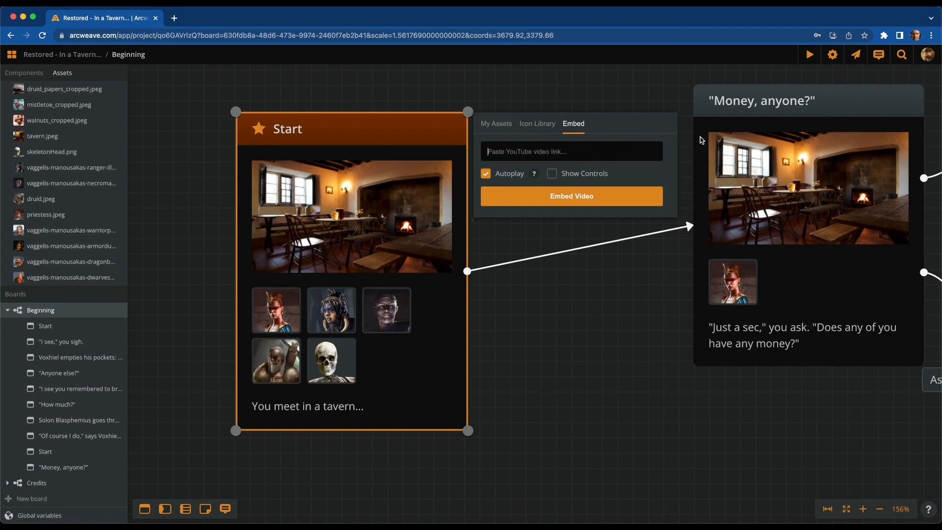
text(https://www.youtube.com/watch?v=bj9KvPnqFEY)
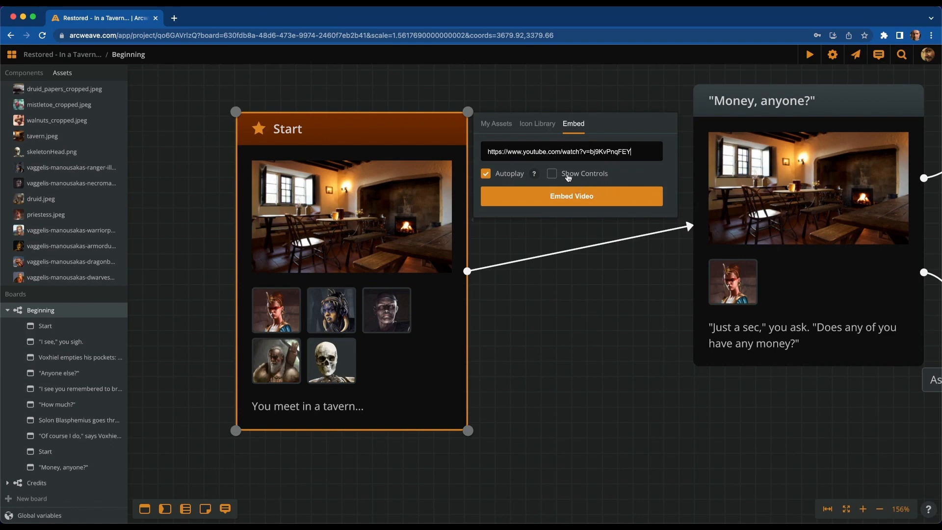
click(621, 196)
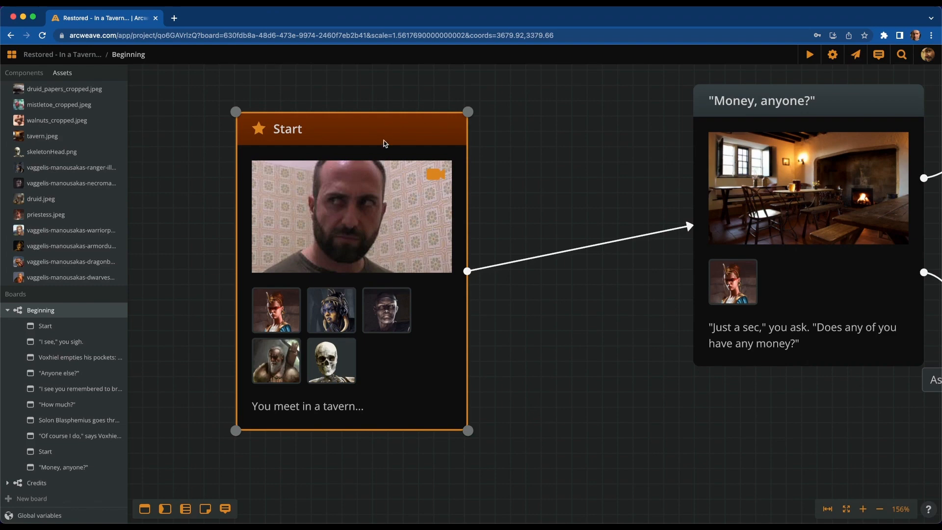
Preview the story in play mode to check the video cover, then return to the board editor
click(812, 55)
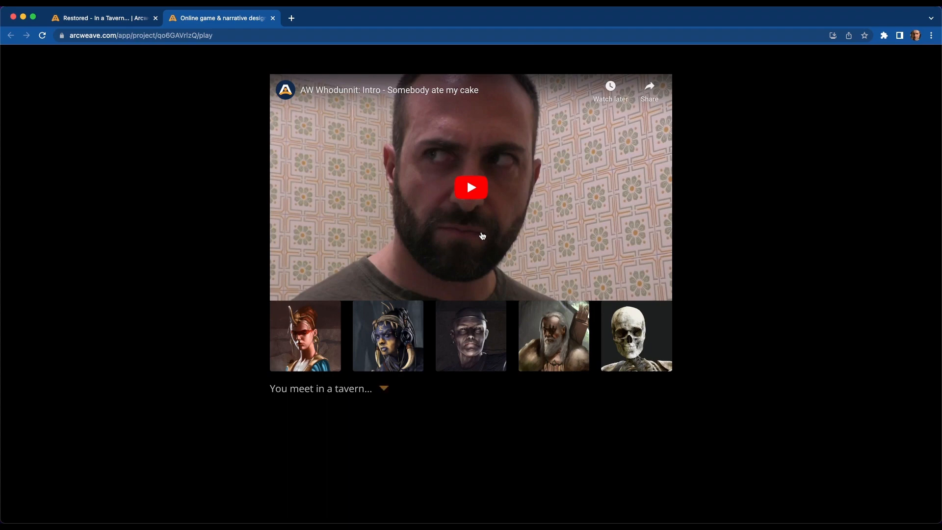
click(100, 18)
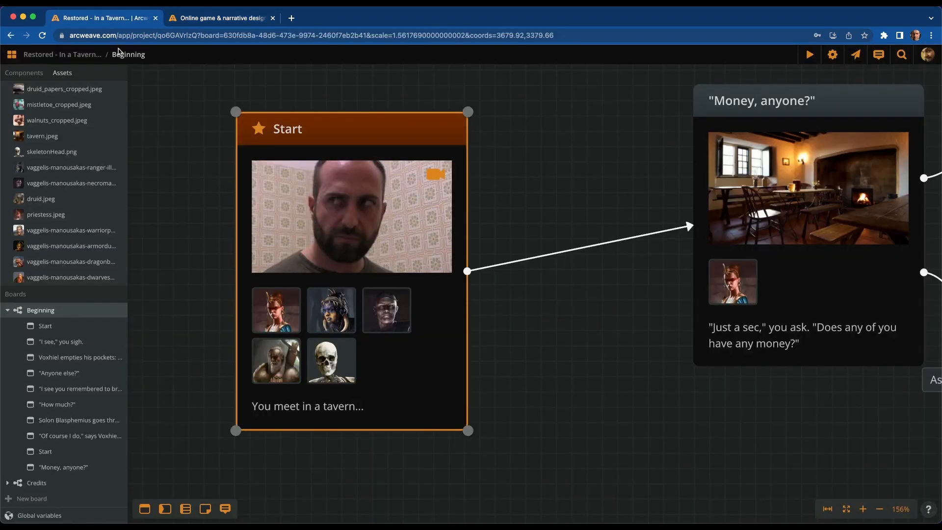
Go to My projects and start a new project from the Sample interactive movie
click(18, 60)
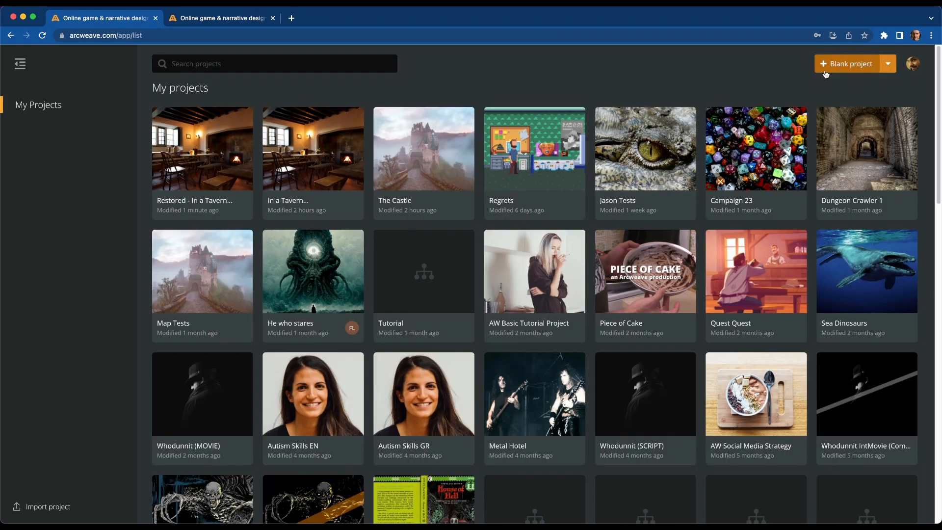
click(889, 65)
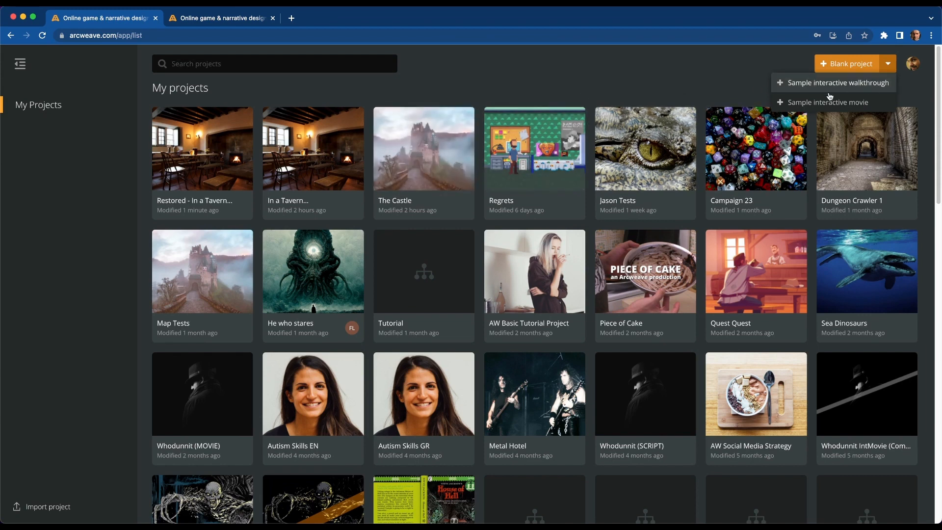
click(865, 108)
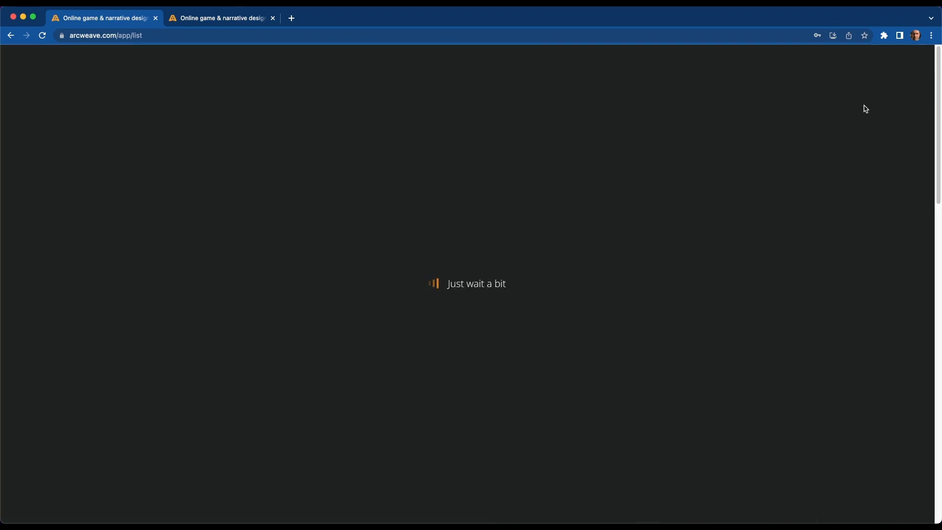